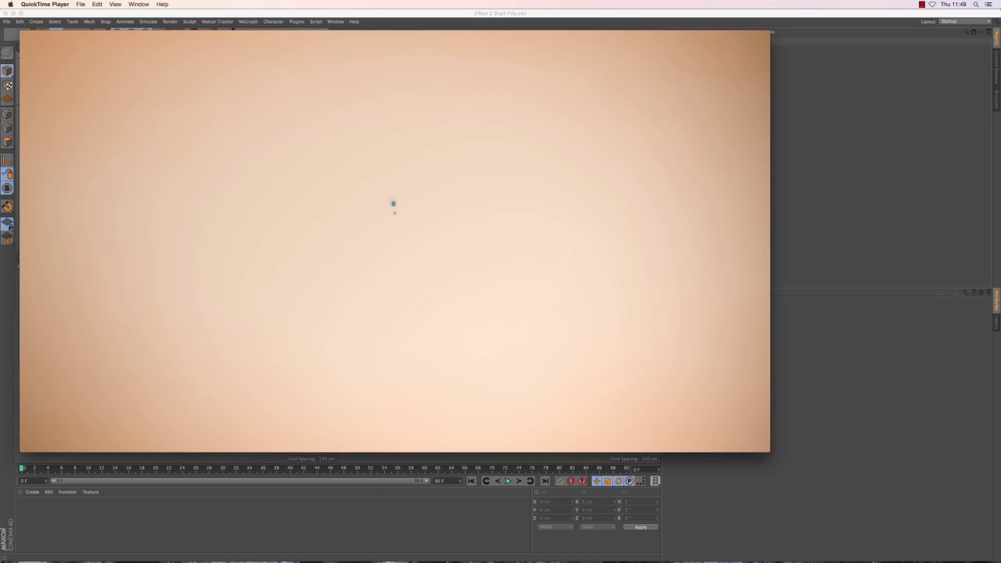
- Play the QuickTime preview of the four coloured strips assembling into a disc
mouse_move(550, 331)
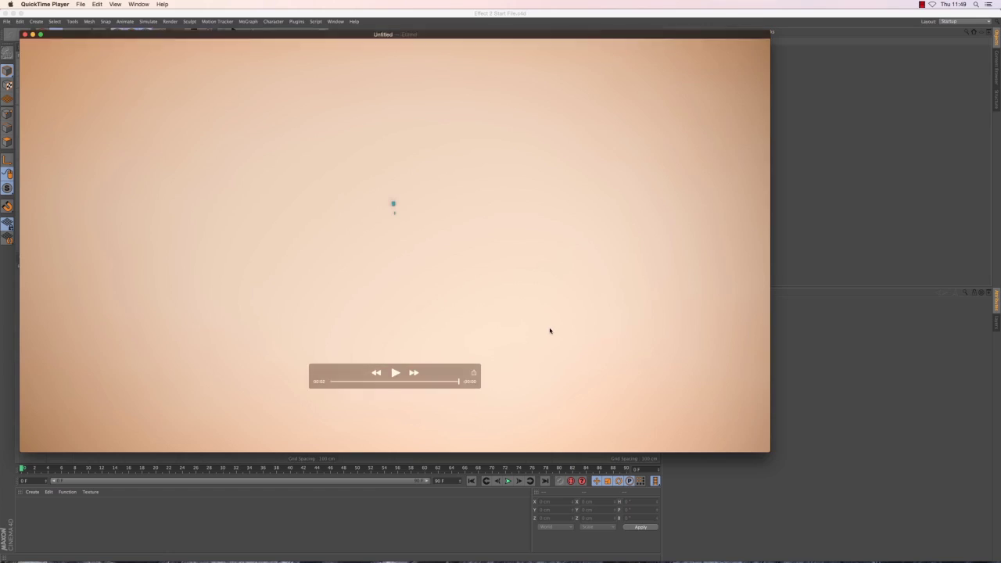
left_click(388, 375)
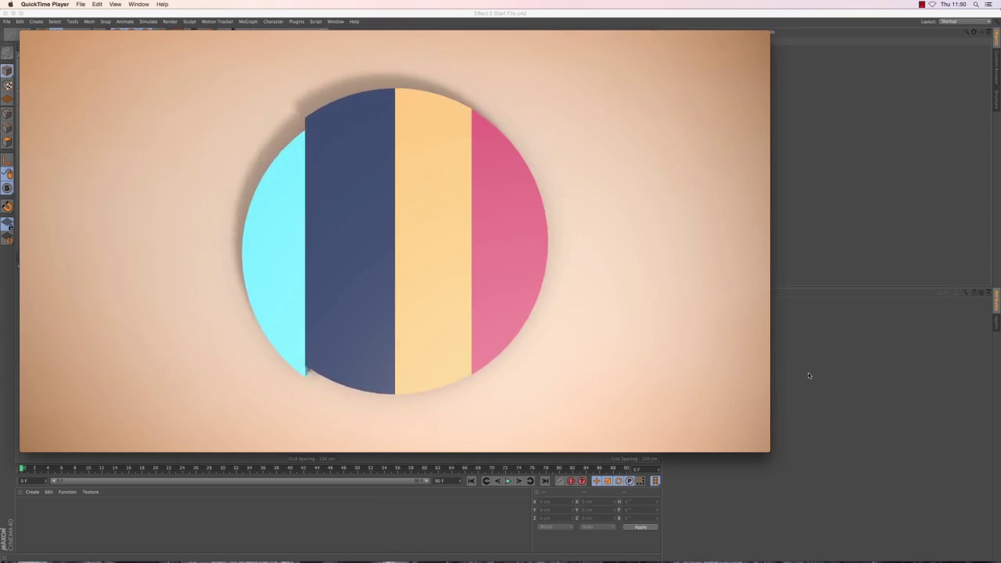
- Close the preview and add a Disc primitive, shown in a single Perspective view
mouse_move(298, 130)
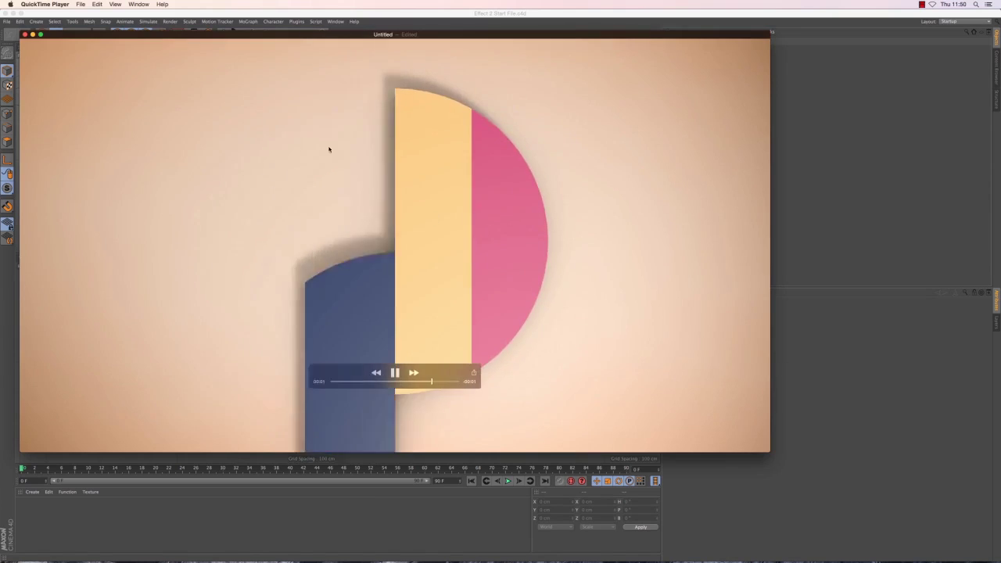
key("super+w")
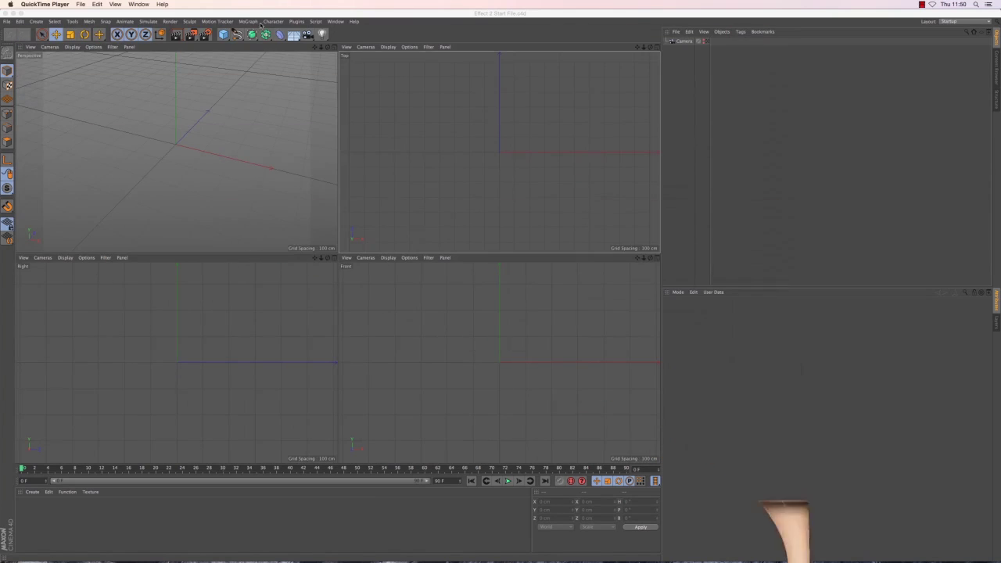
left_click(224, 36)
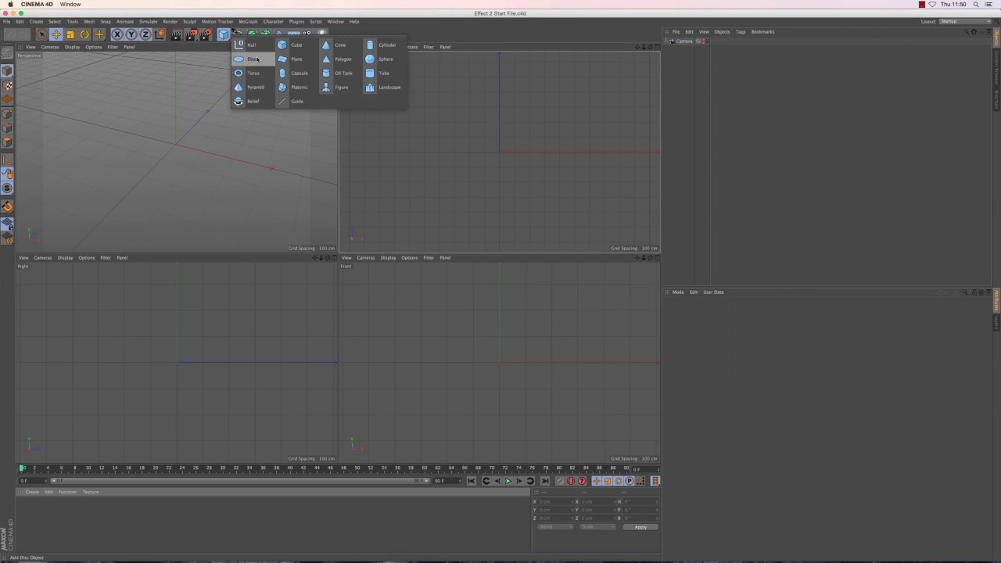
left_click(258, 60)
left_click(333, 47)
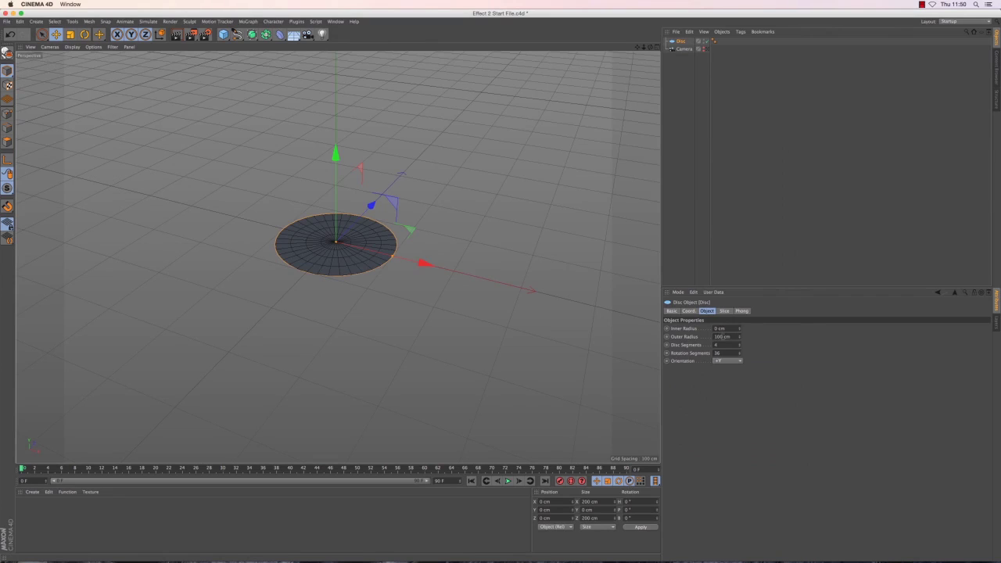
- Give the disc a 150 cm outer radius, 1 disc segment and 60 rotation segments
double_click(719, 336)
type("150")
key("Return")
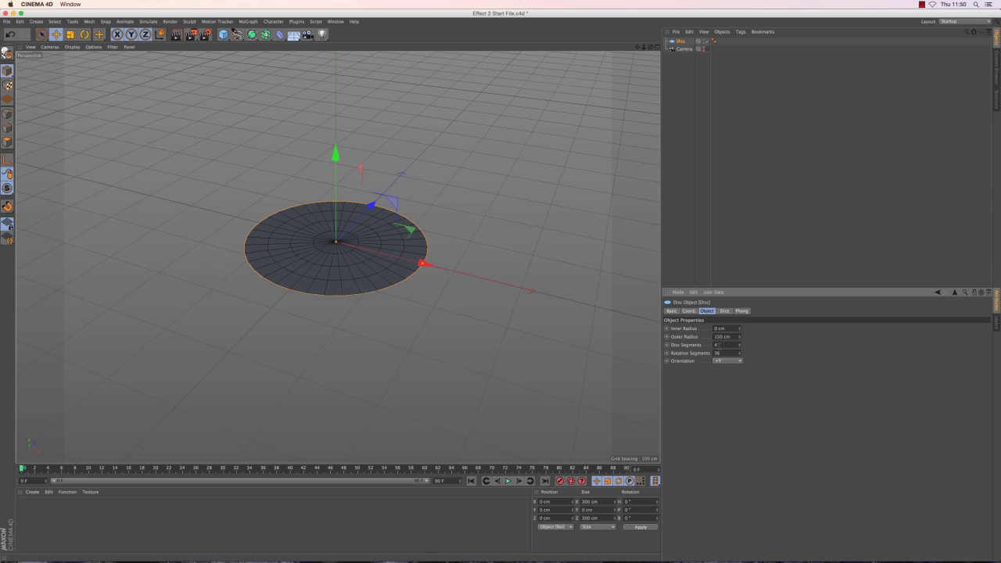
double_click(716, 345)
key("Tab")
type("60")
key("Return")
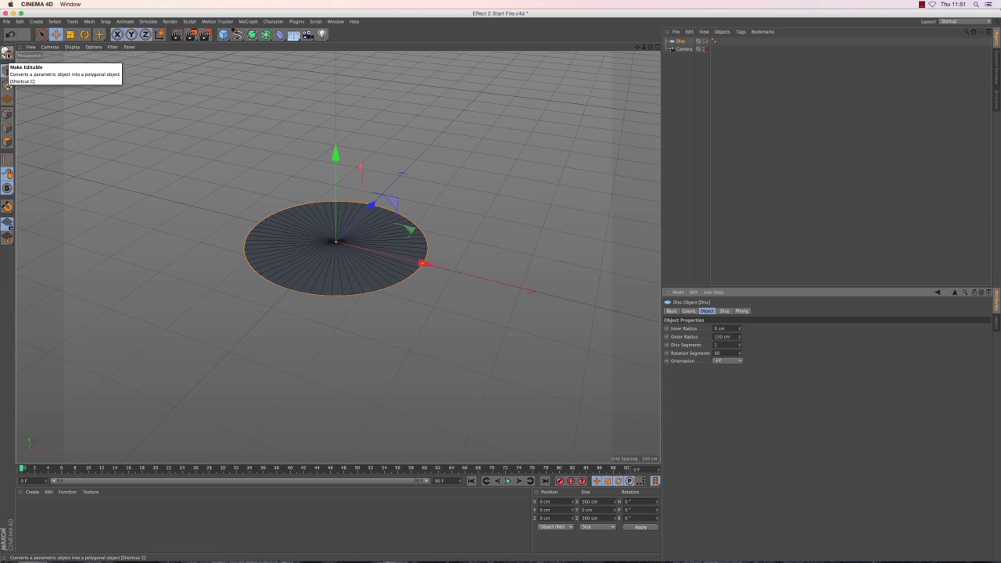
- Make the disc editable and frame it in a maximised Top view in Point mode
left_click(7, 53)
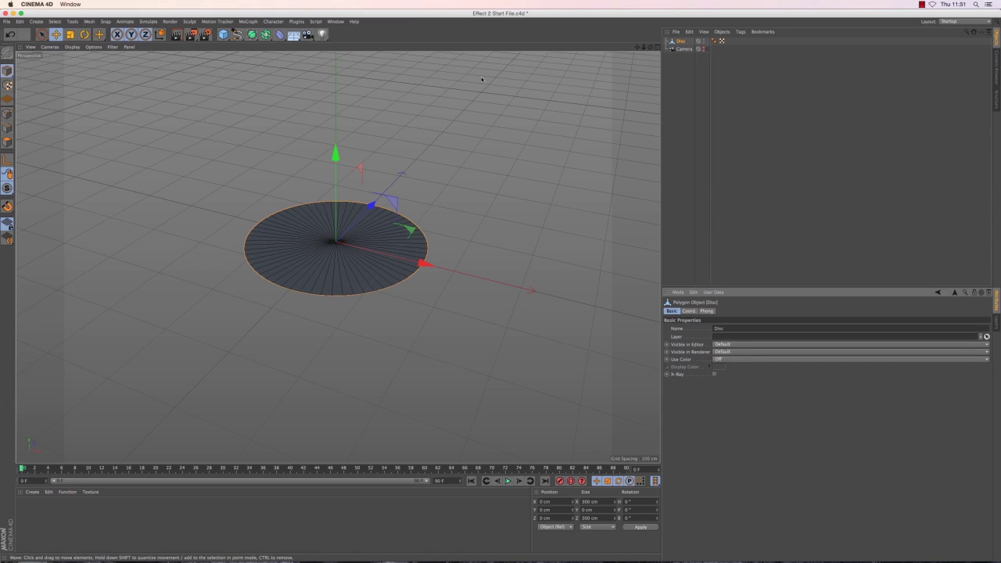
left_click(656, 48)
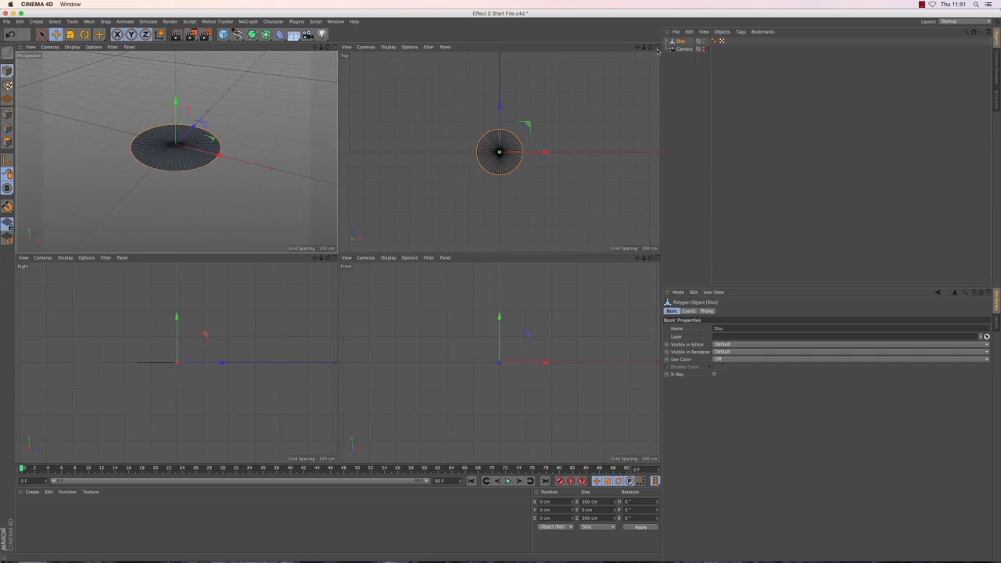
left_click(650, 48)
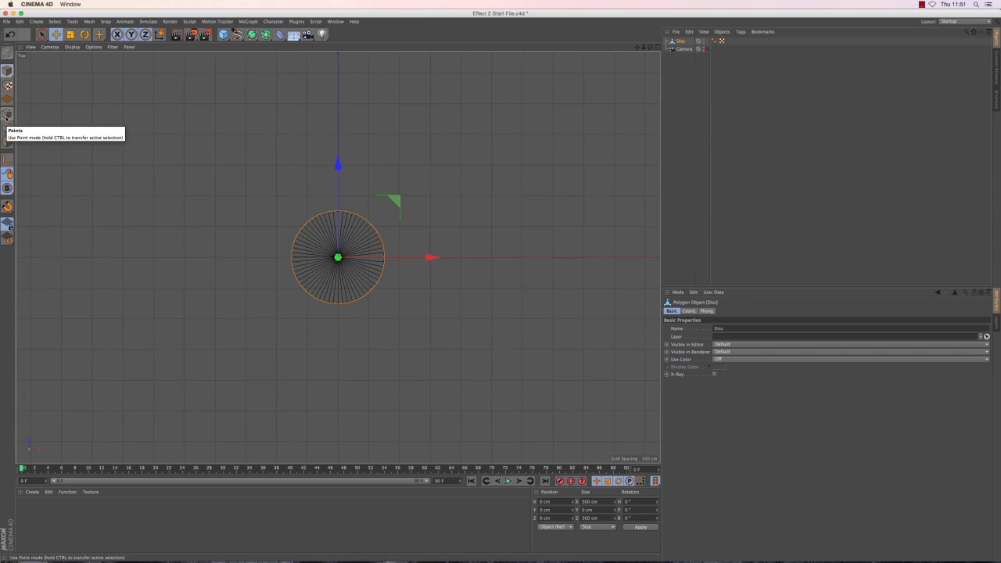
left_click(7, 117)
key("h")
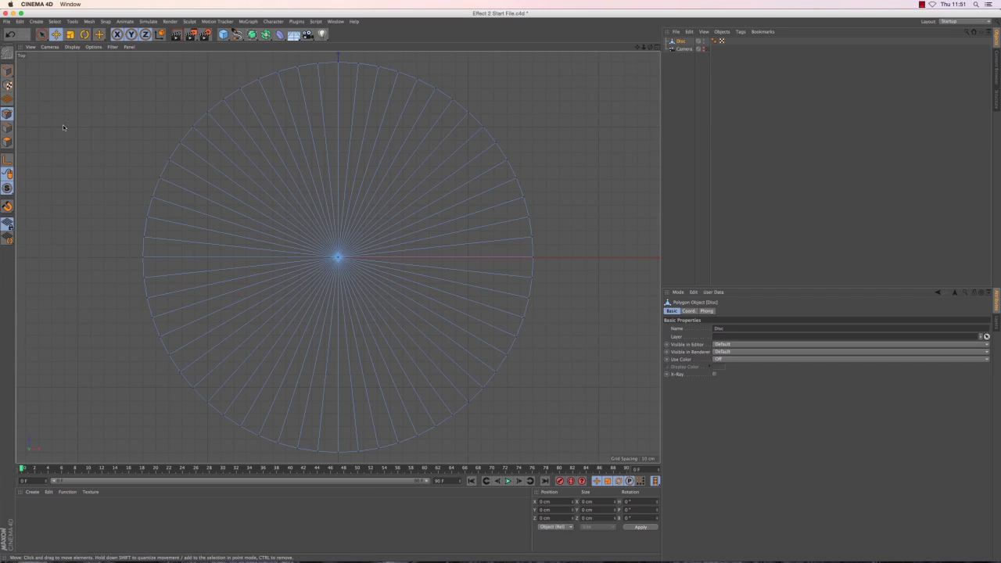
right_click(63, 127)
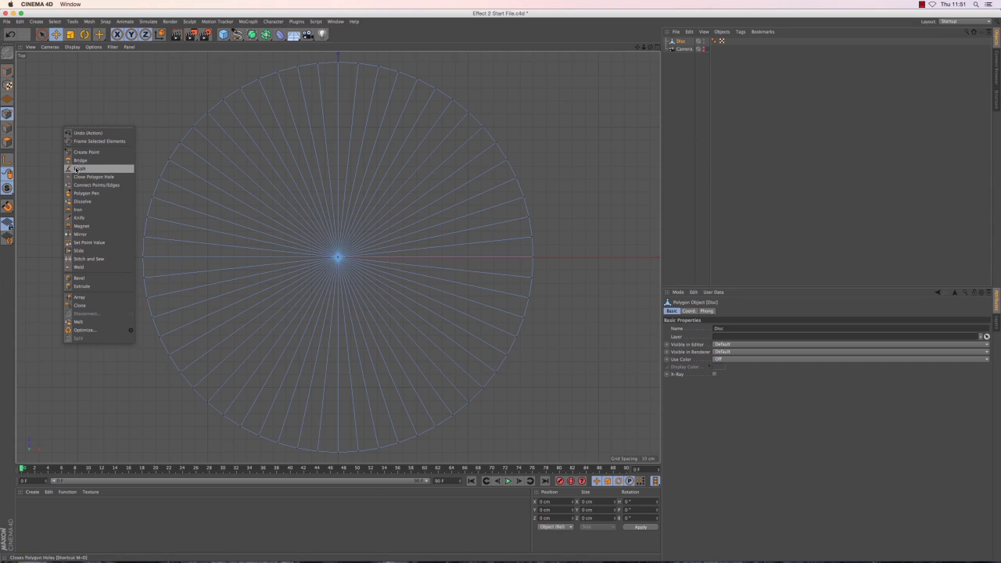
- Draw vertical Knife line cuts across the disc on either side of the centre
left_click(75, 218)
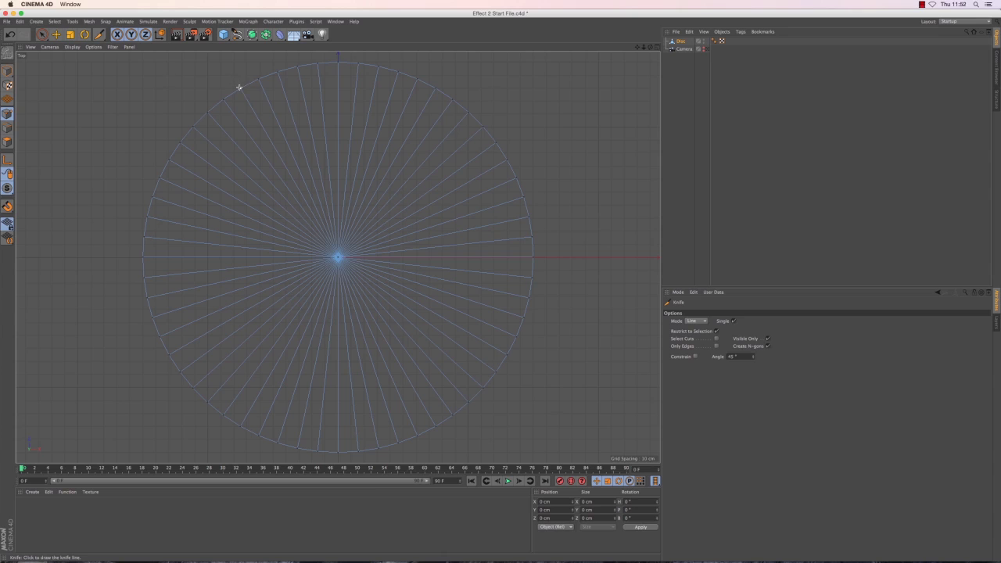
left_click_drag(240, 87, 240, 426)
left_click_drag(338, 256, 338, 77)
left_click_drag(435, 88, 435, 424)
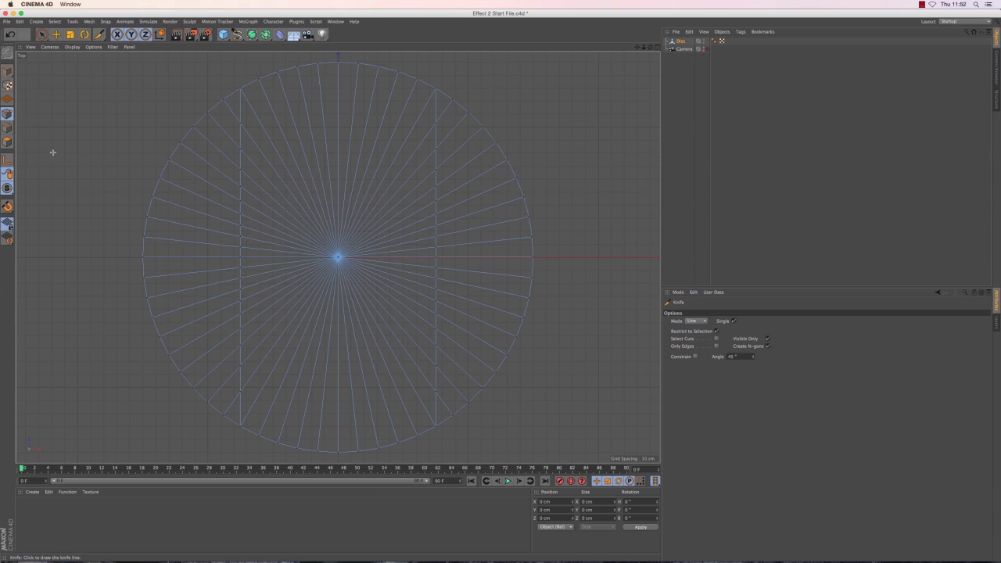
- Box-select the left strip's polygons in Polygon mode and split them into their own object
left_click(9, 143)
left_click(42, 35)
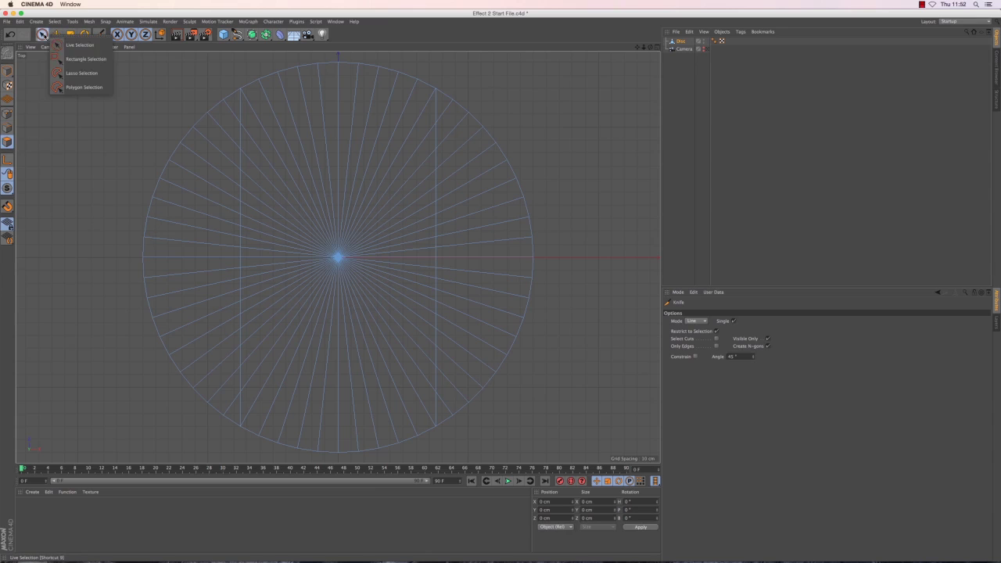
left_click(82, 60)
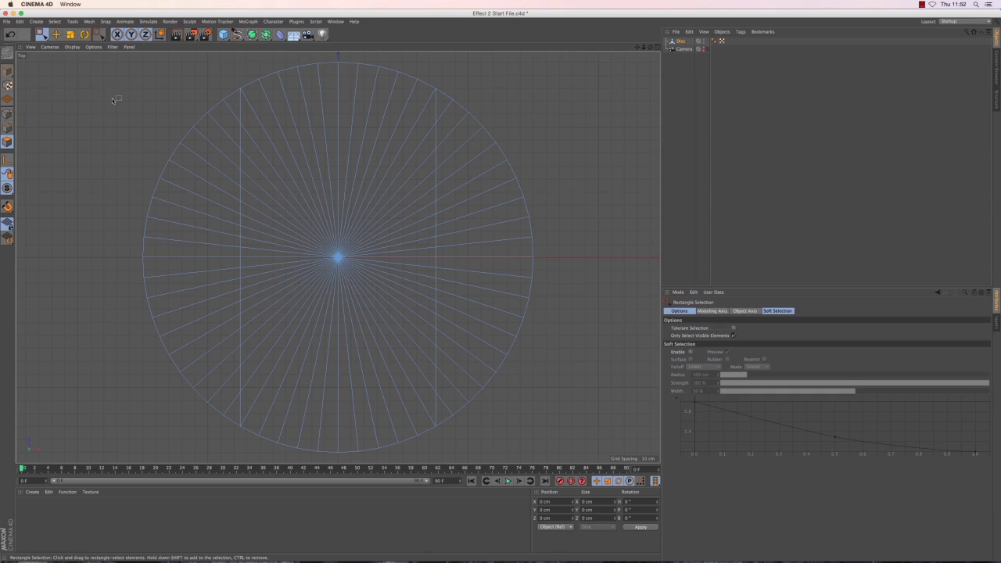
left_click_drag(116, 59, 249, 446)
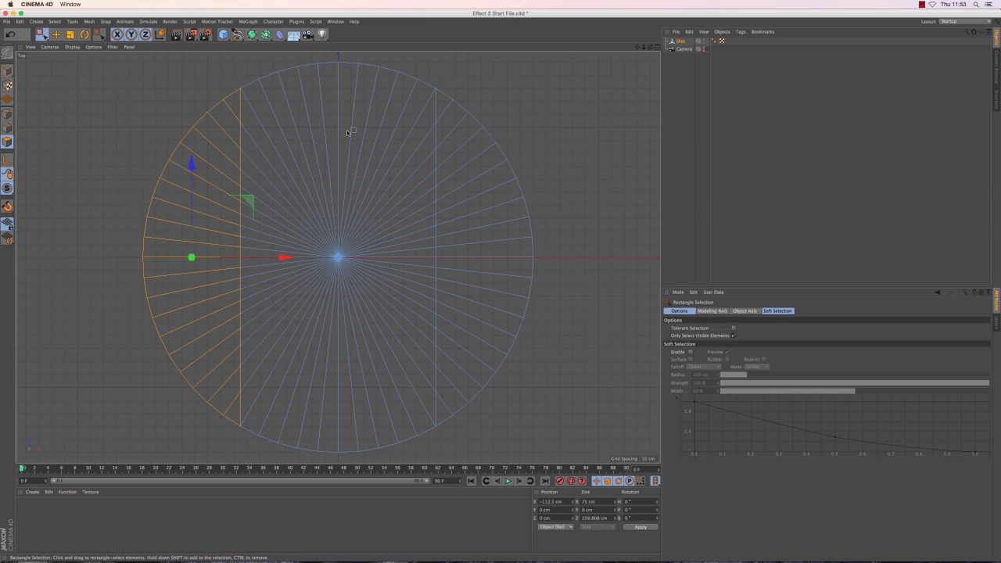
right_click(551, 92)
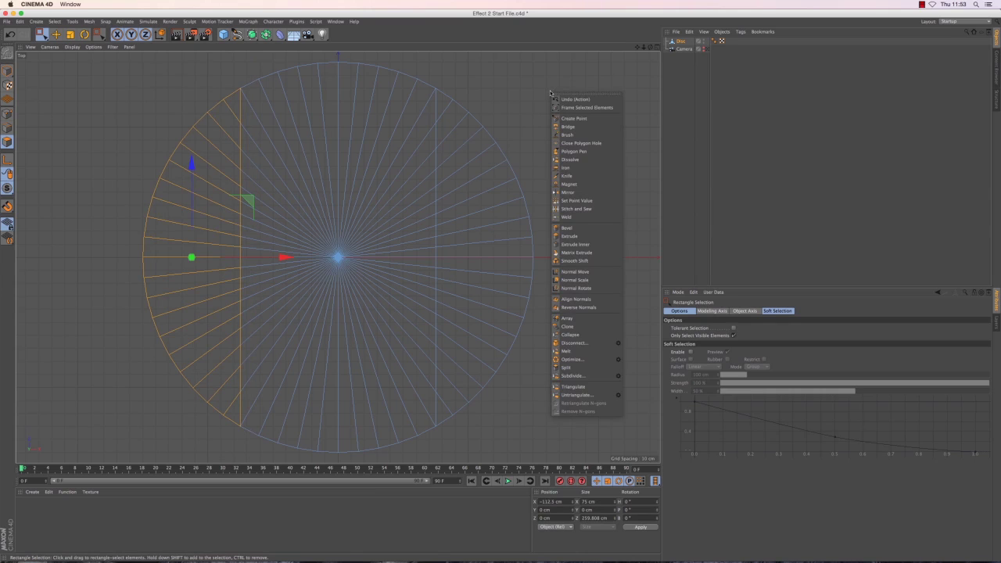
left_click(584, 367)
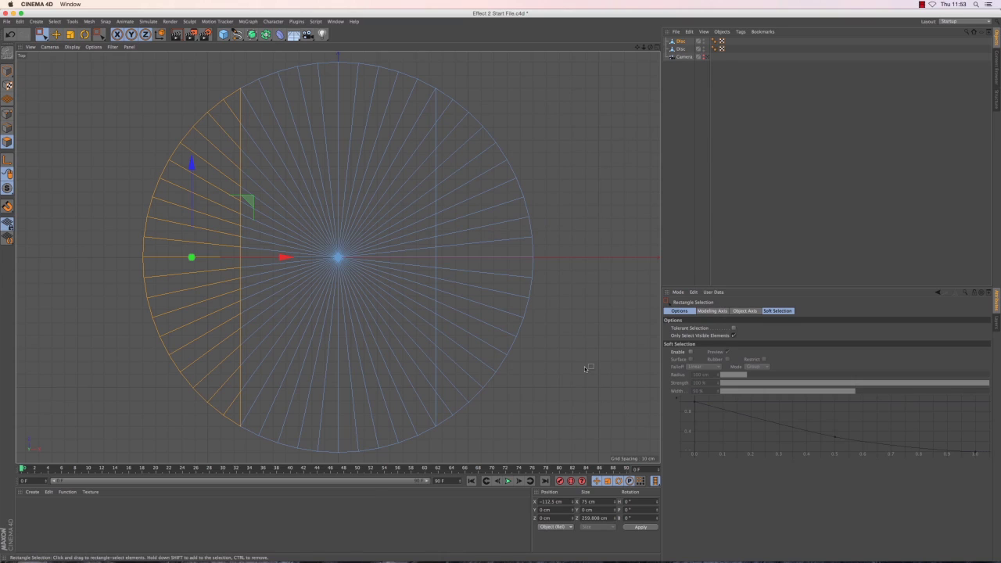
double_click(680, 49)
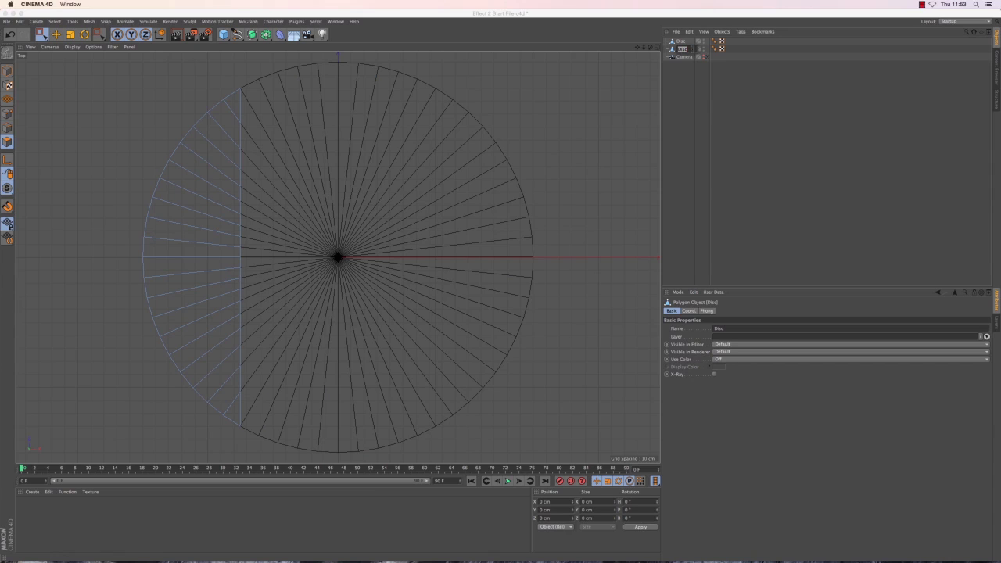
key("Return")
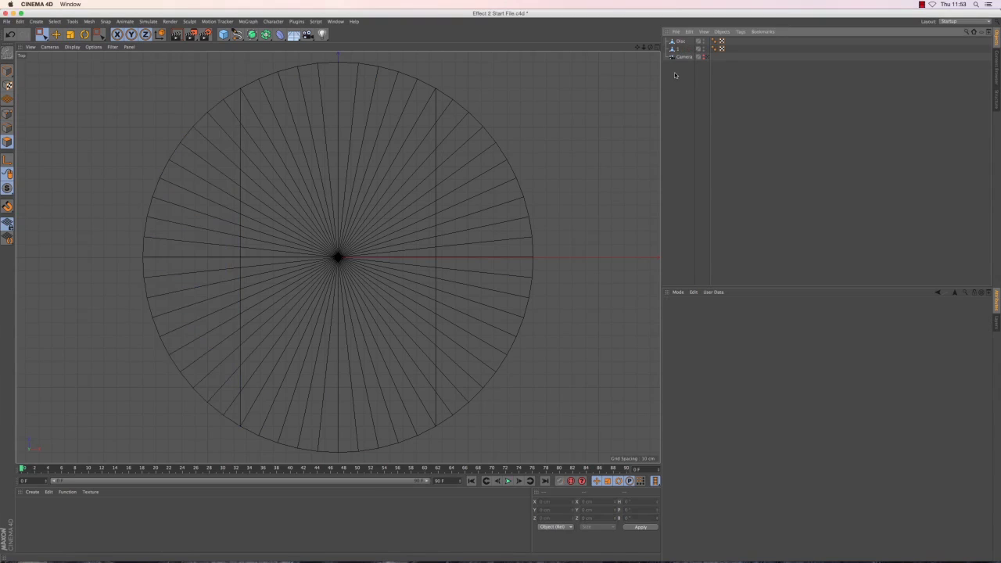
- Split the second and third strips off the disc into separate objects
left_click(677, 44)
key("0")
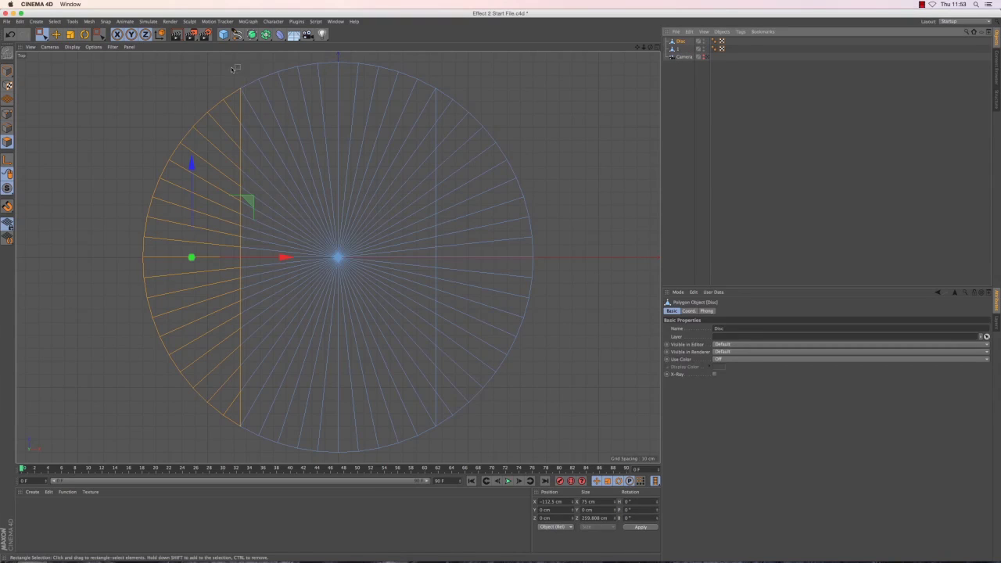
left_click_drag(233, 55, 352, 461)
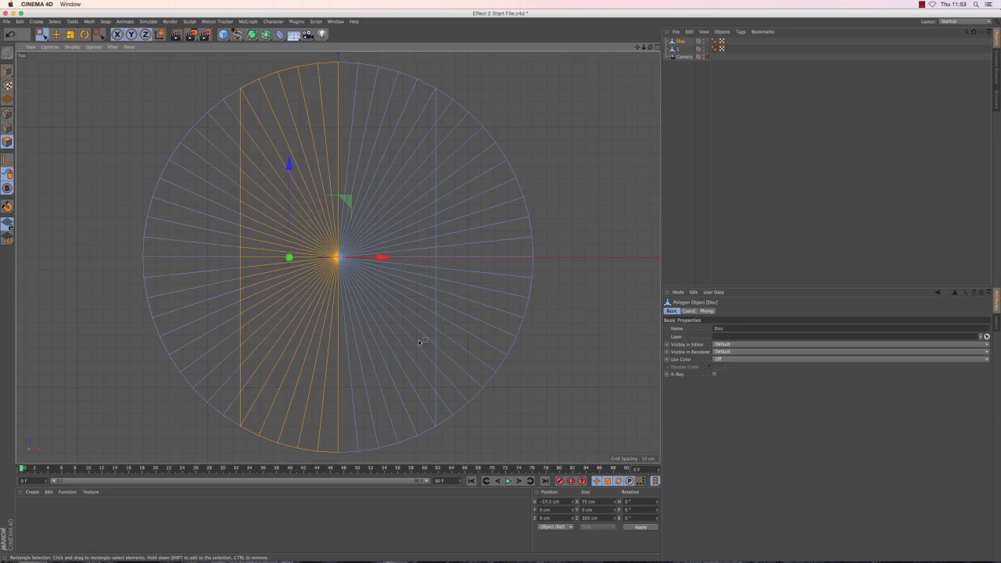
right_click(612, 82)
left_click(625, 353)
double_click(682, 49)
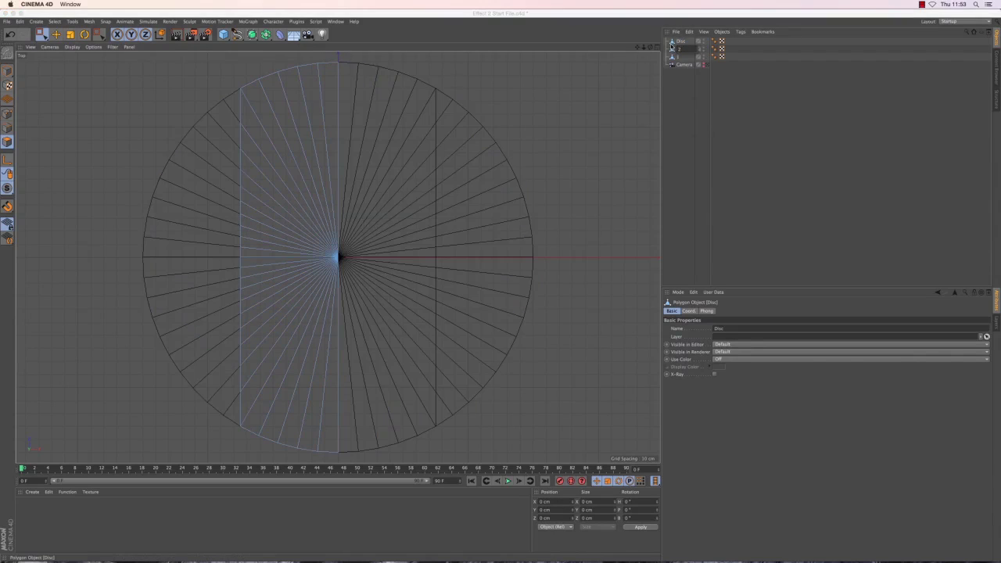
left_click(679, 42)
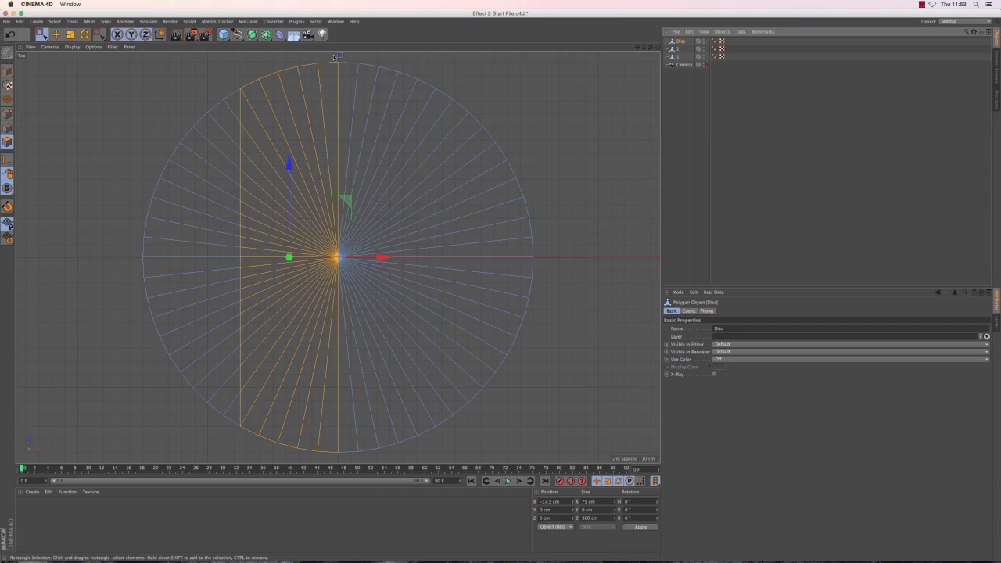
left_click_drag(335, 56, 445, 455)
right_click(549, 133)
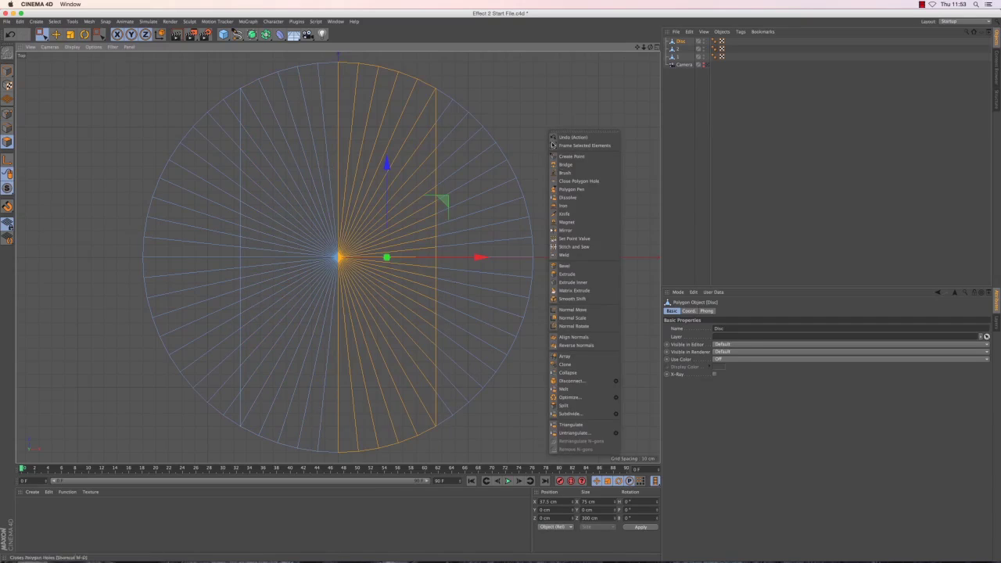
left_click(578, 404)
left_click(688, 90)
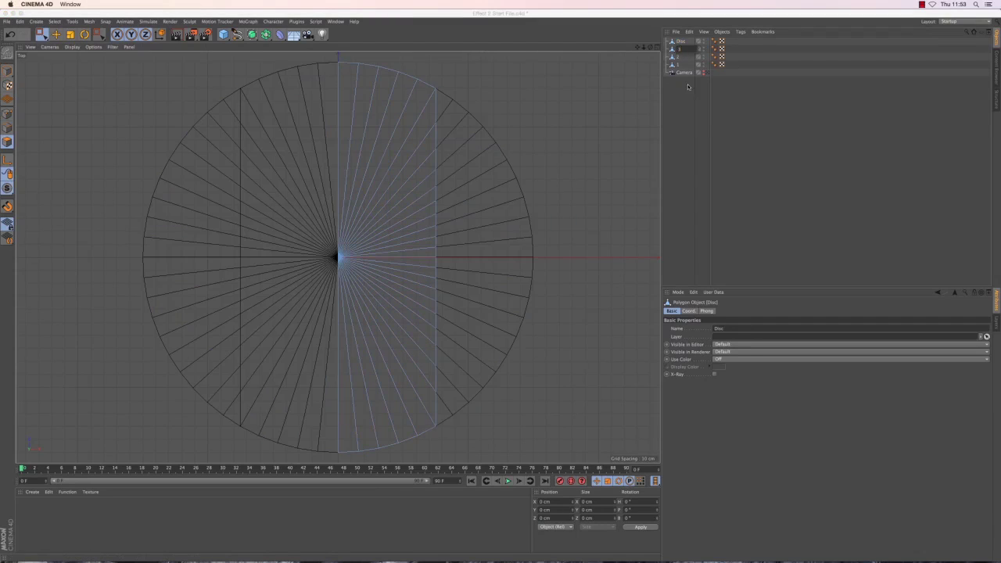
- Split off the rightmost strip, name it 4, and delete the leftover Disc object
left_click(680, 40)
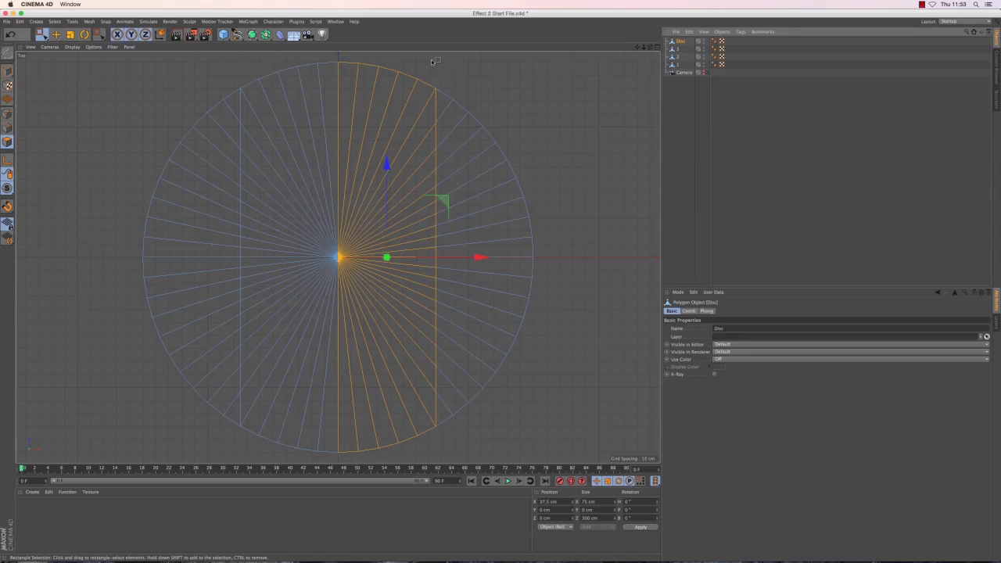
left_click_drag(433, 61, 549, 458)
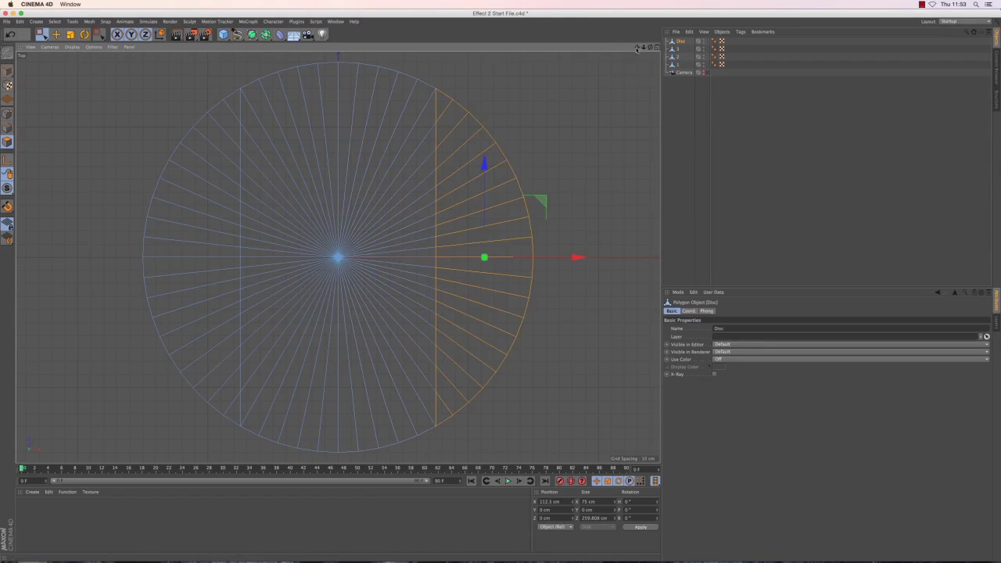
right_click(597, 136)
left_click(635, 416)
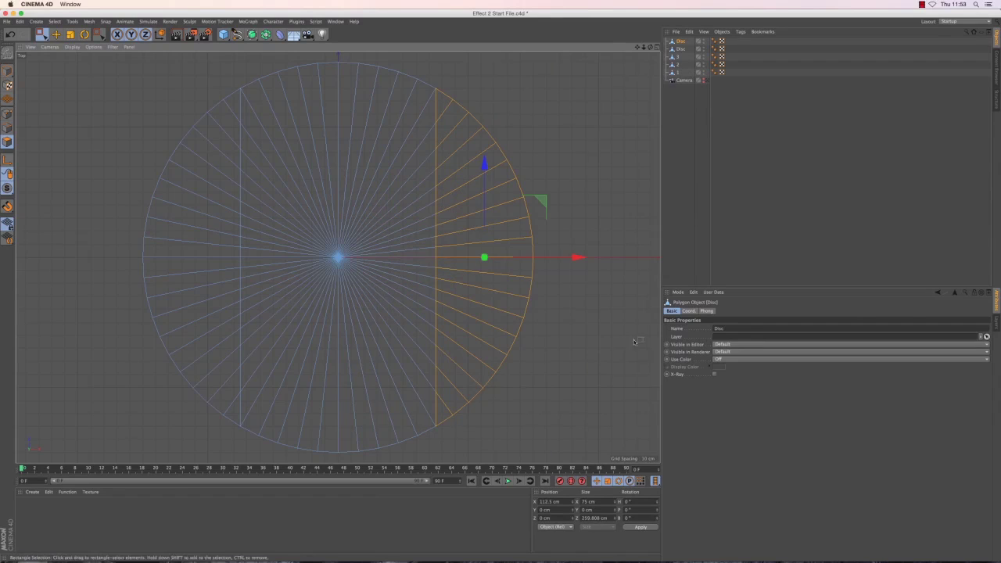
double_click(680, 49)
type("4")
key("Return")
left_click(688, 156)
left_click(679, 42)
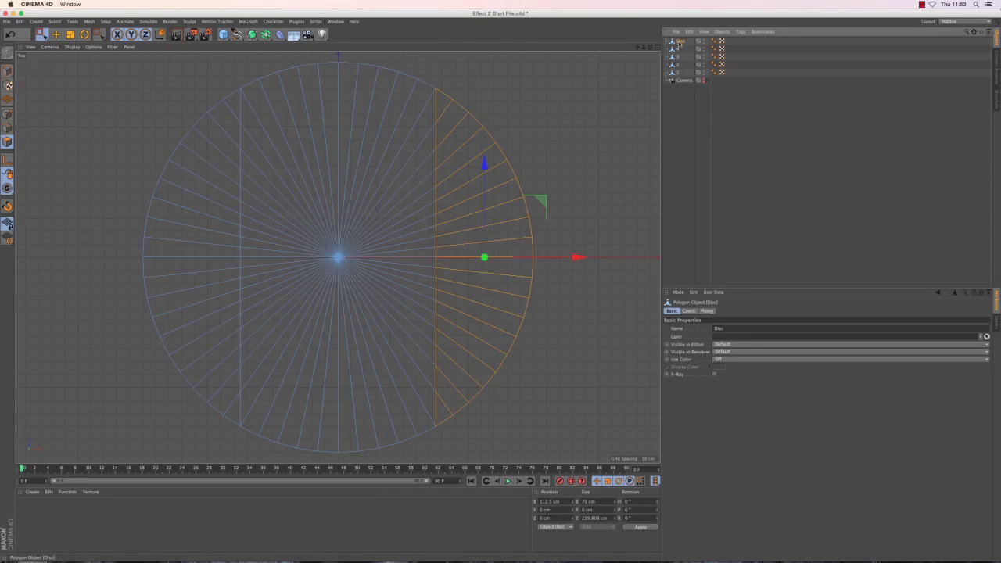
key("Delete")
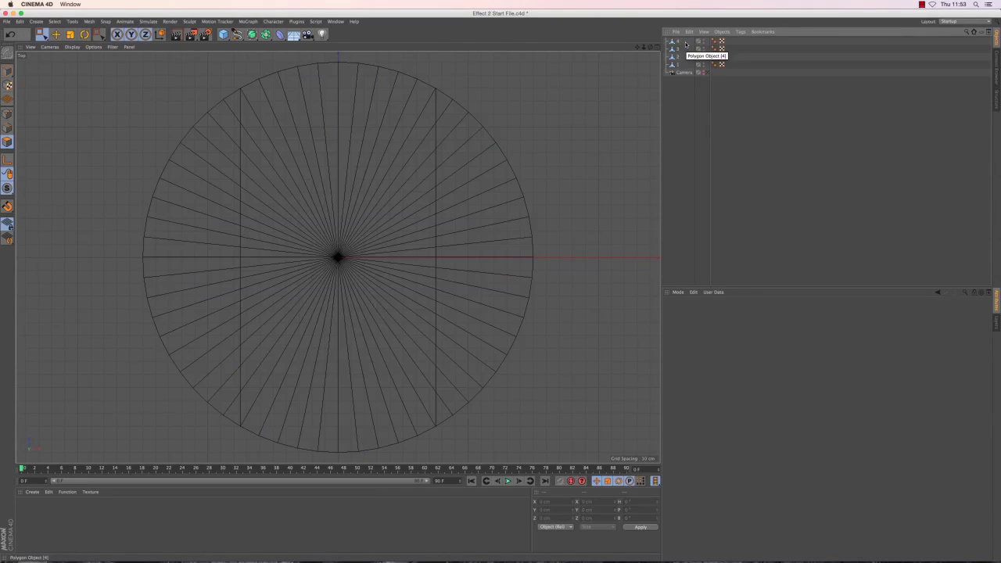
- Select strips 1–4 in Model mode and zoom into a maximised Perspective view
left_click(677, 63)
left_click(677, 56)
left_click(676, 48)
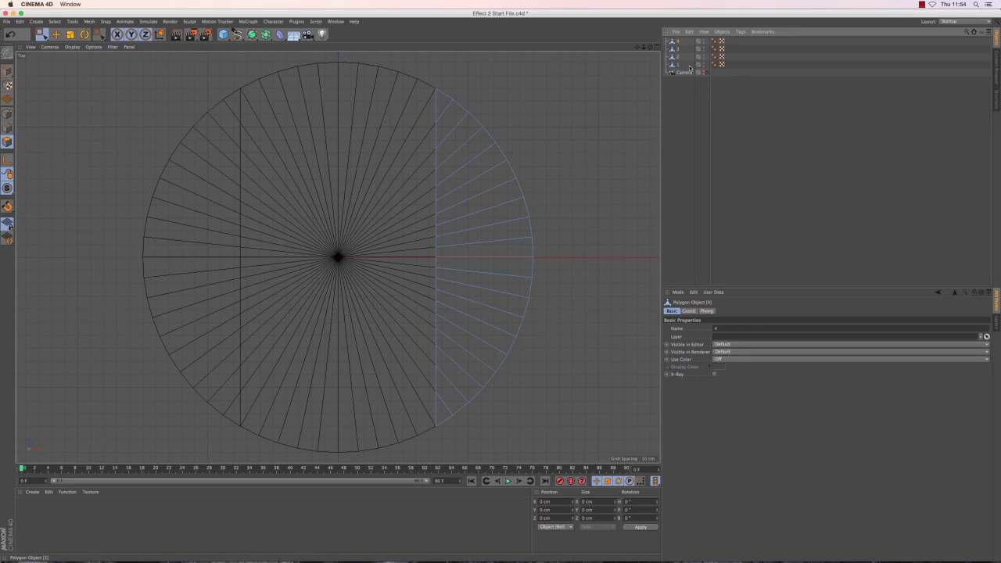
left_click_drag(689, 67, 667, 38)
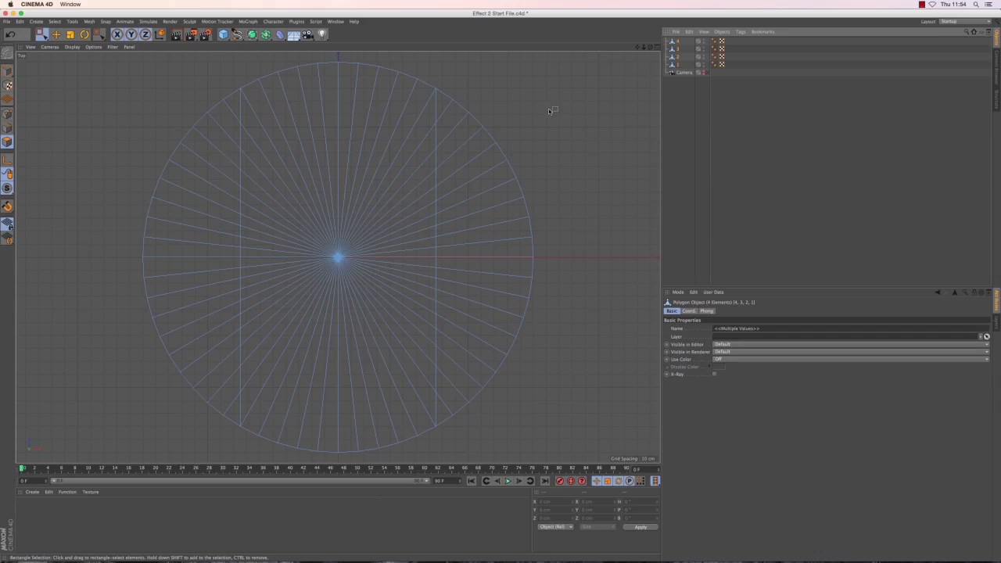
key("Return")
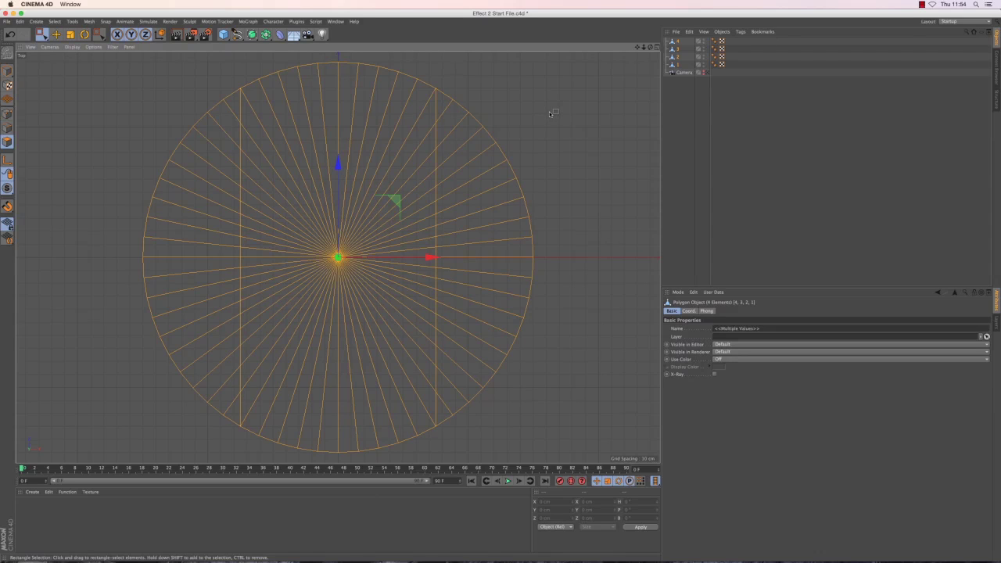
left_click(656, 47)
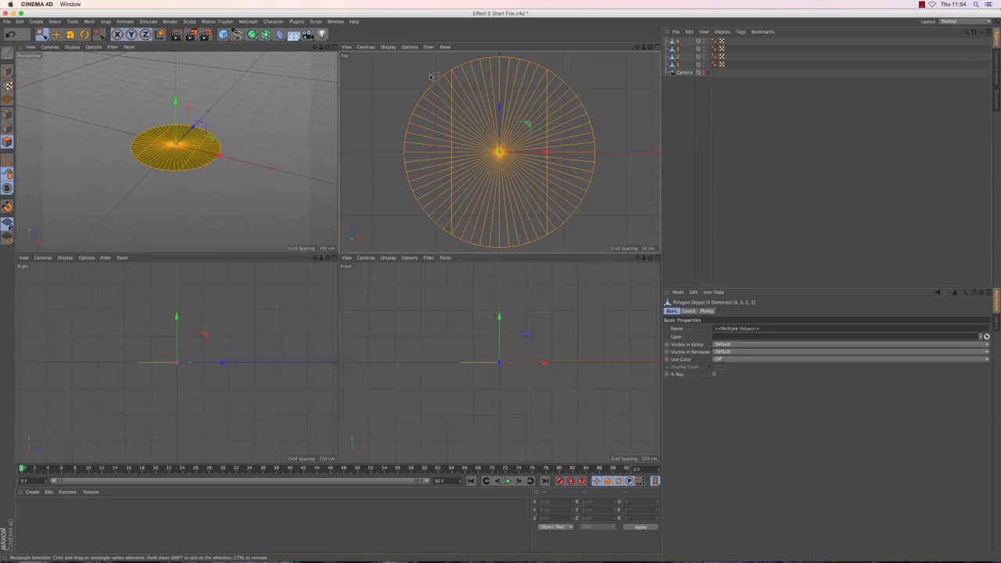
left_click(335, 47)
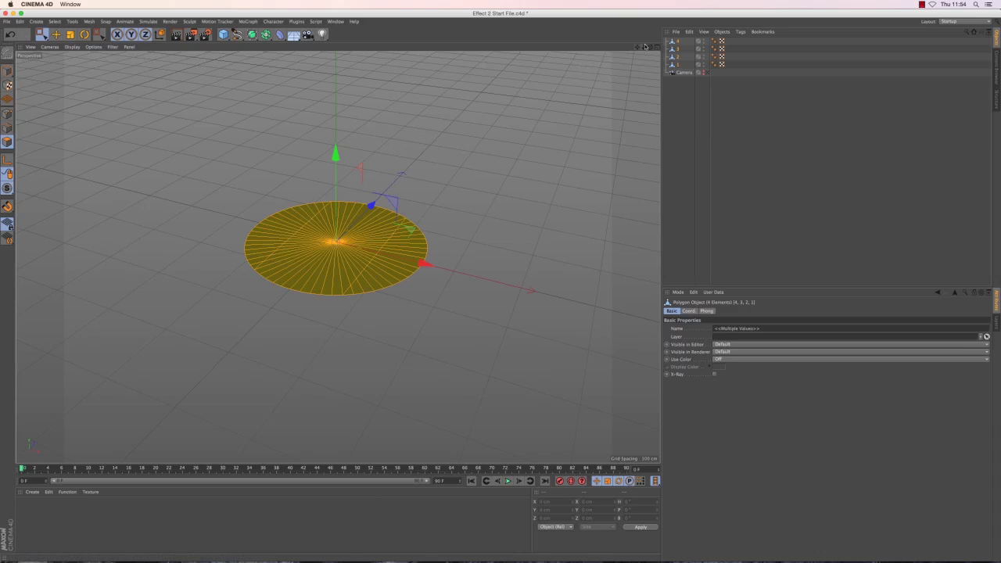
scroll(338, 257, "up", 1)
scroll(563, 98, "up", 3)
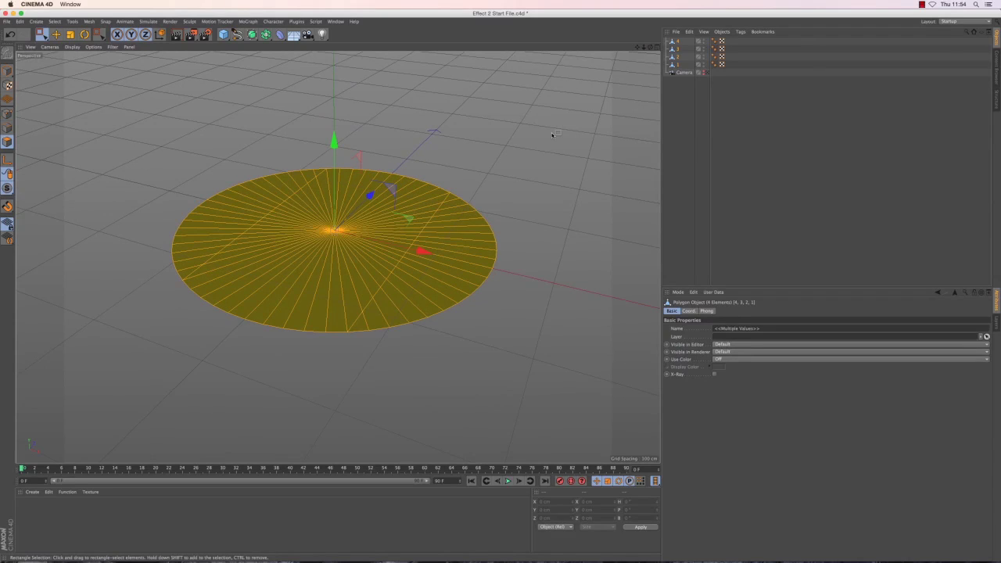
- Extrude the four strips with a 10 cm offset to give the disc thickness
right_click(552, 135)
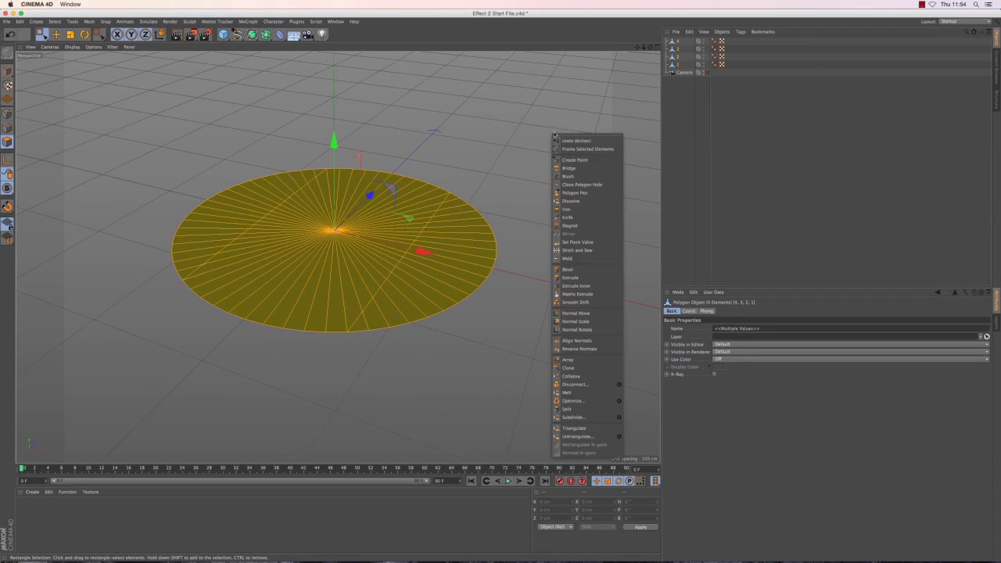
left_click(577, 278)
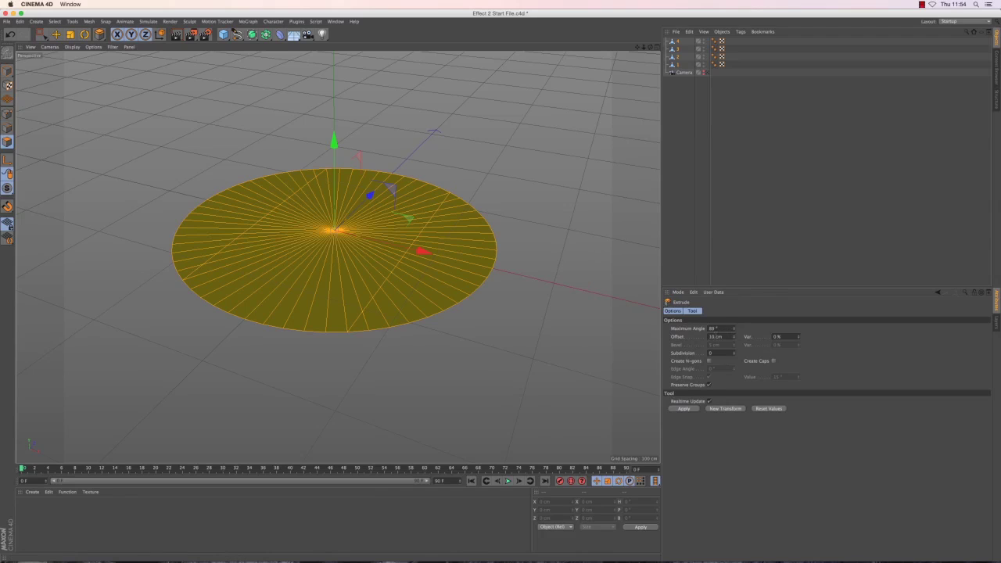
double_click(713, 336)
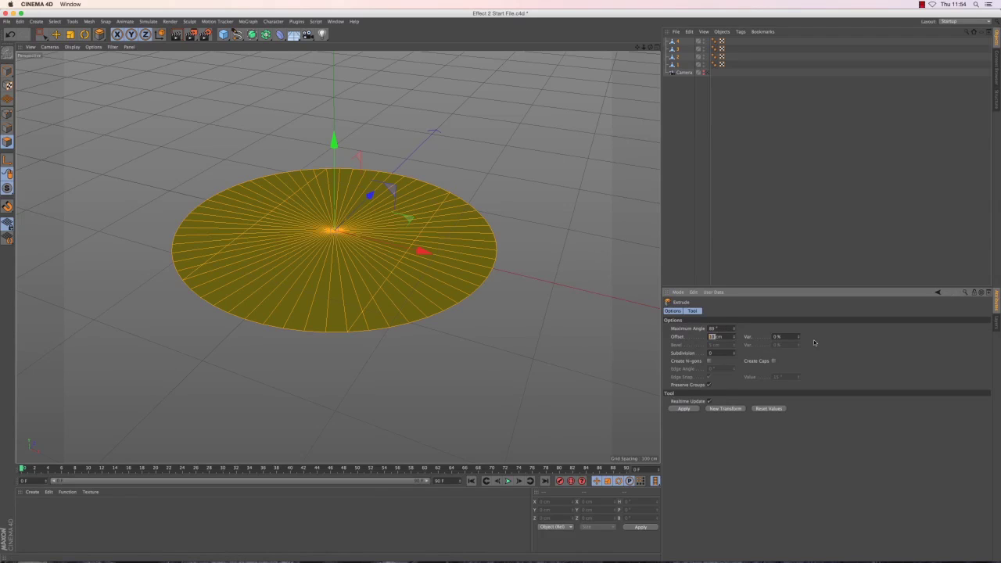
key("Return")
left_click(693, 409)
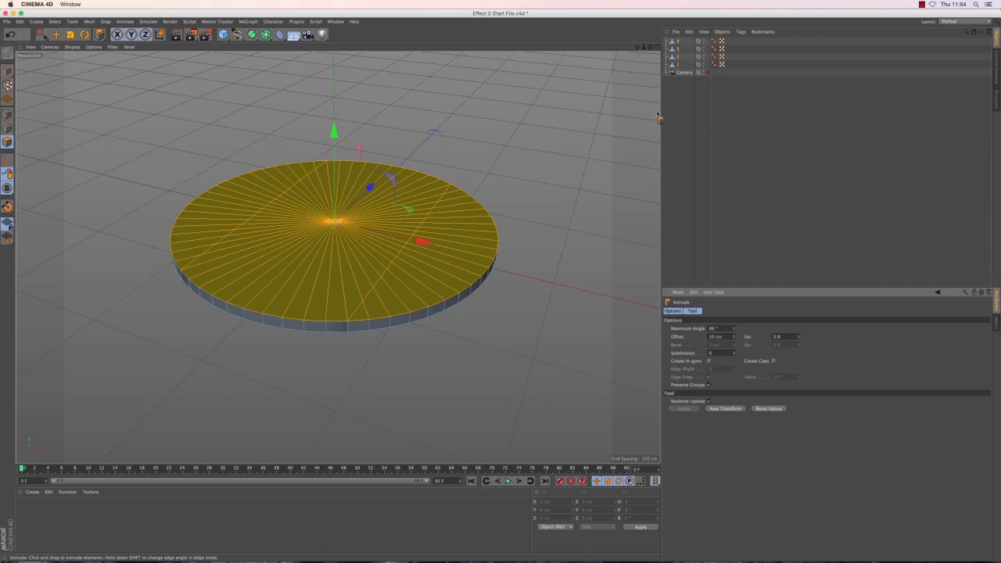
left_click_drag(649, 46, 501, 283)
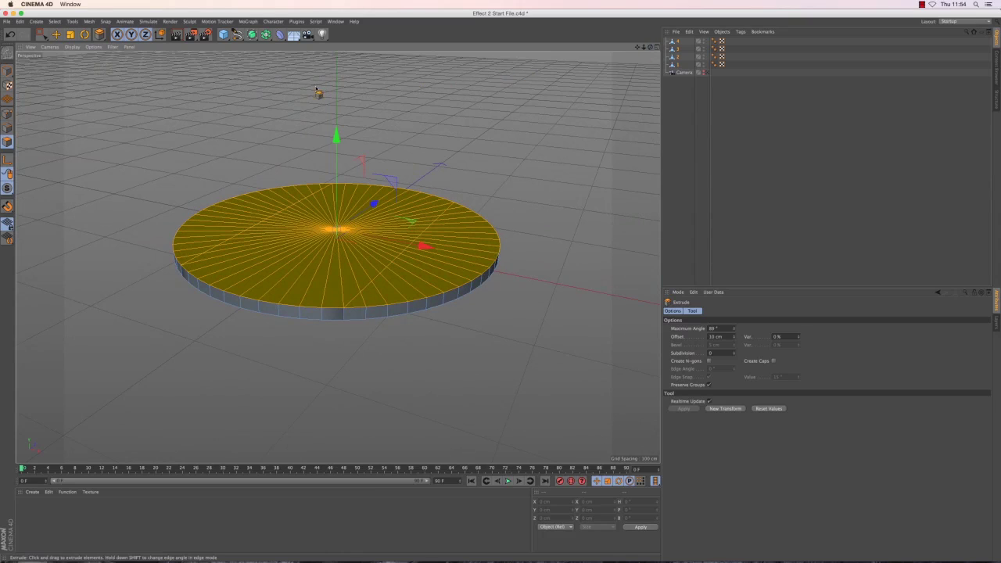
- Switch to Live Selection and Model mode, then select each thickened strip to inspect it
left_click(43, 35)
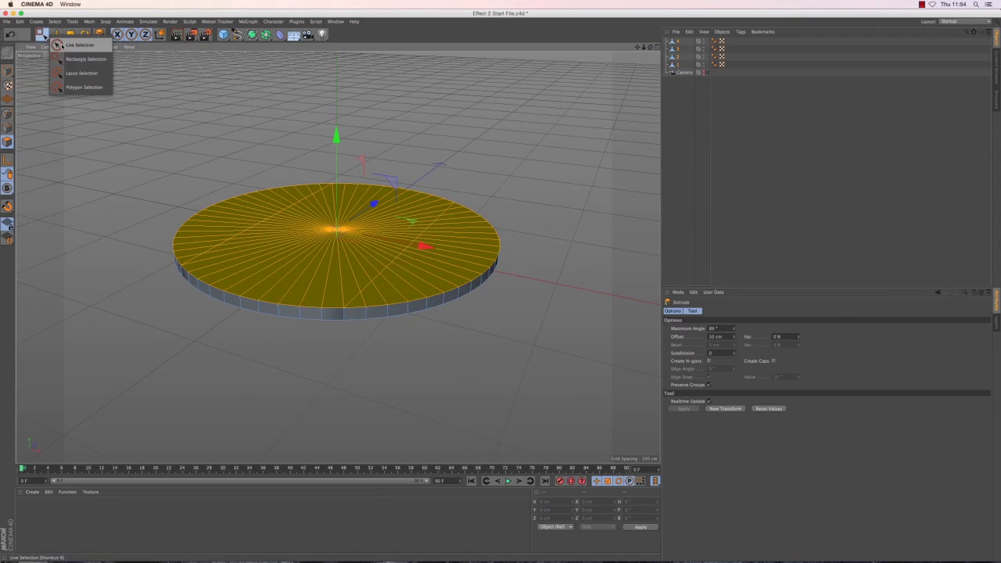
left_click(78, 45)
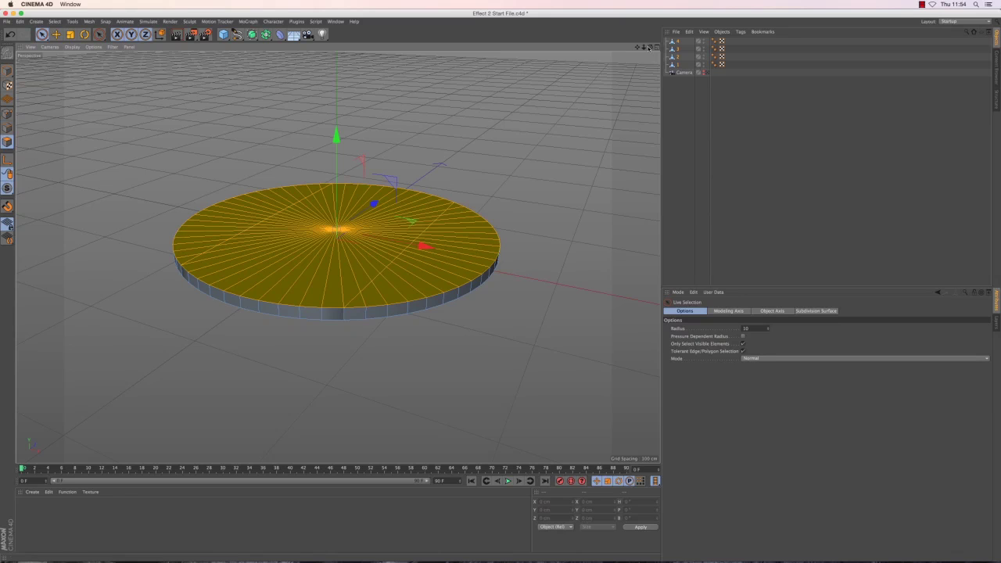
left_click_drag(648, 47, 337, 257)
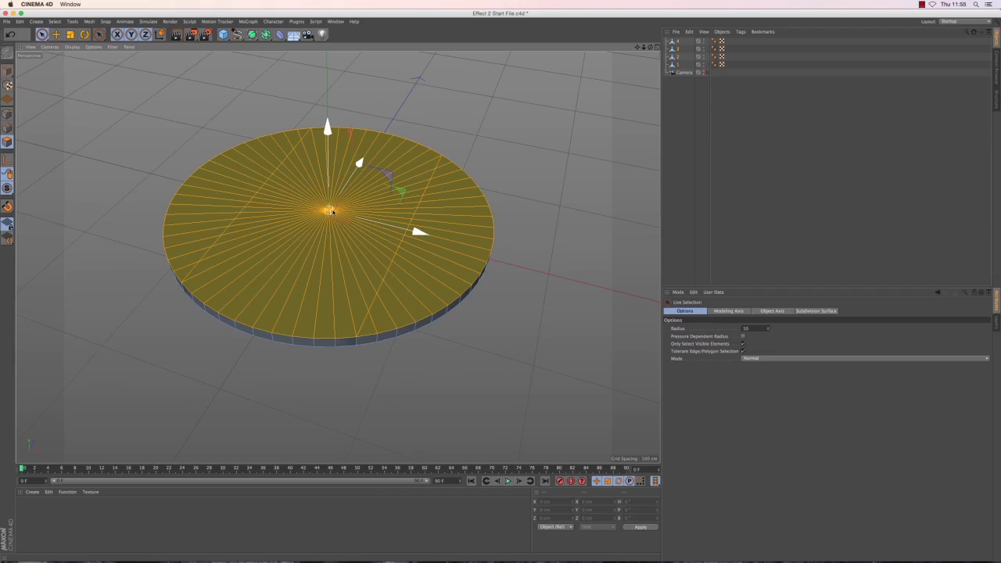
left_click(7, 71)
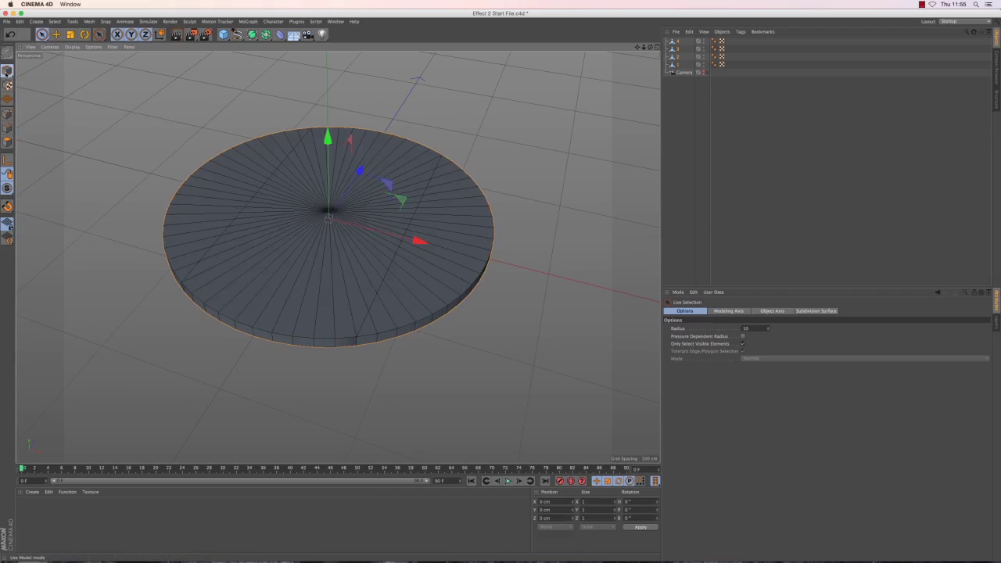
left_click(670, 64)
left_click(671, 57)
left_click(671, 48)
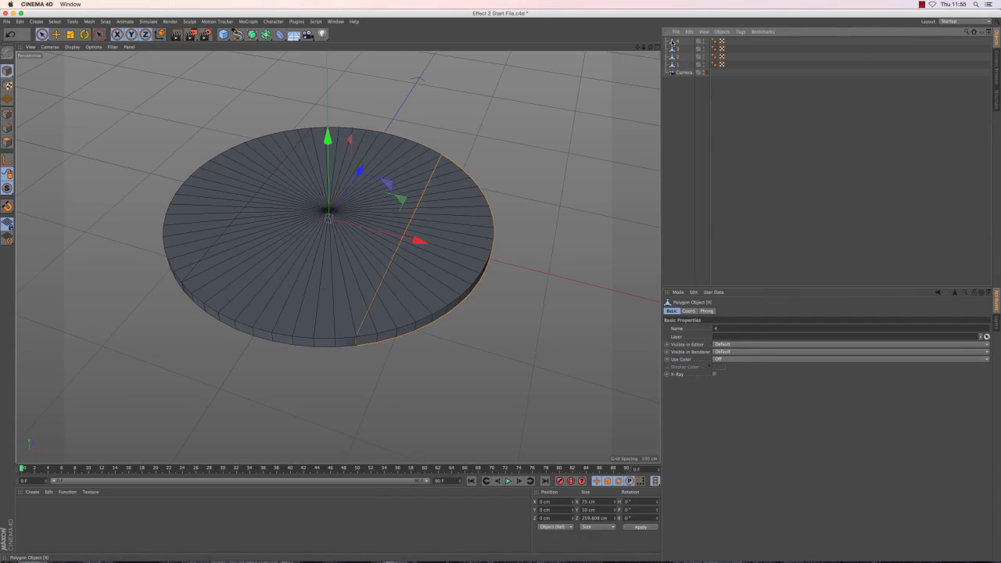
left_click(672, 57)
left_click(671, 66)
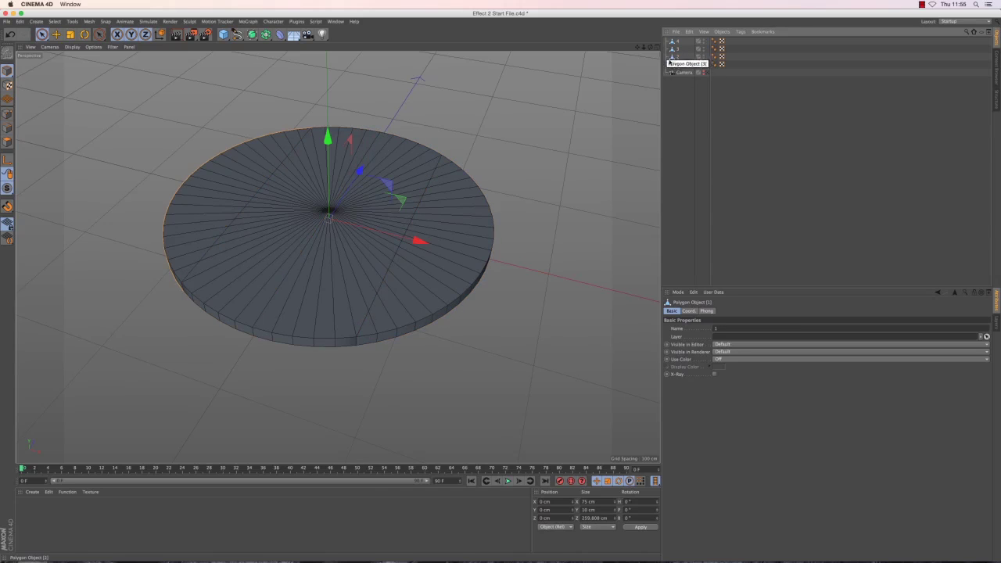
mouse_move(651, 47)
left_mouse_down()
mouse_move(651, 58)
mouse_move(651, 48)
left_mouse_up()
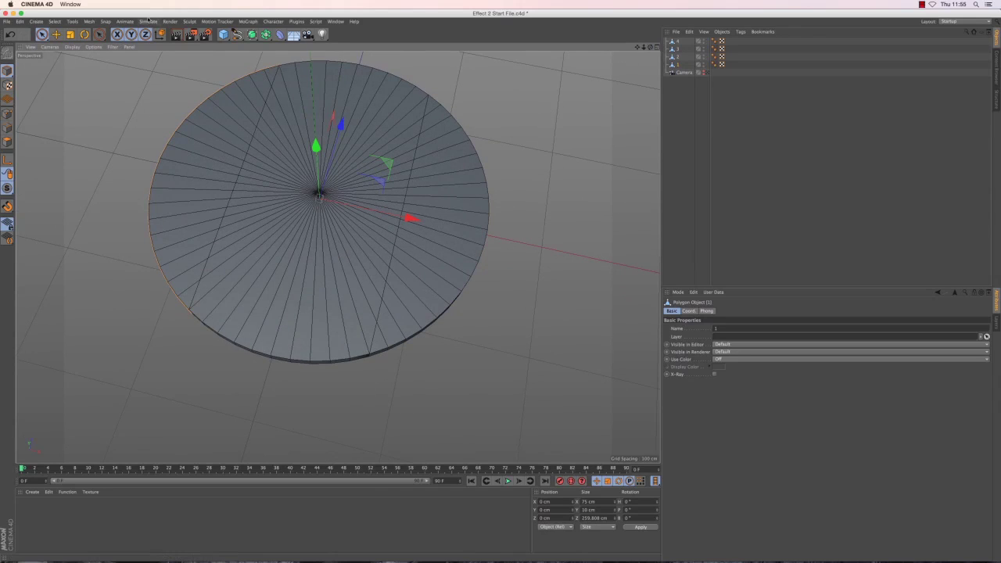
- Open Axis Center with Action set to Axis to and Center set to All Points
left_click(89, 21)
mouse_move(88, 98)
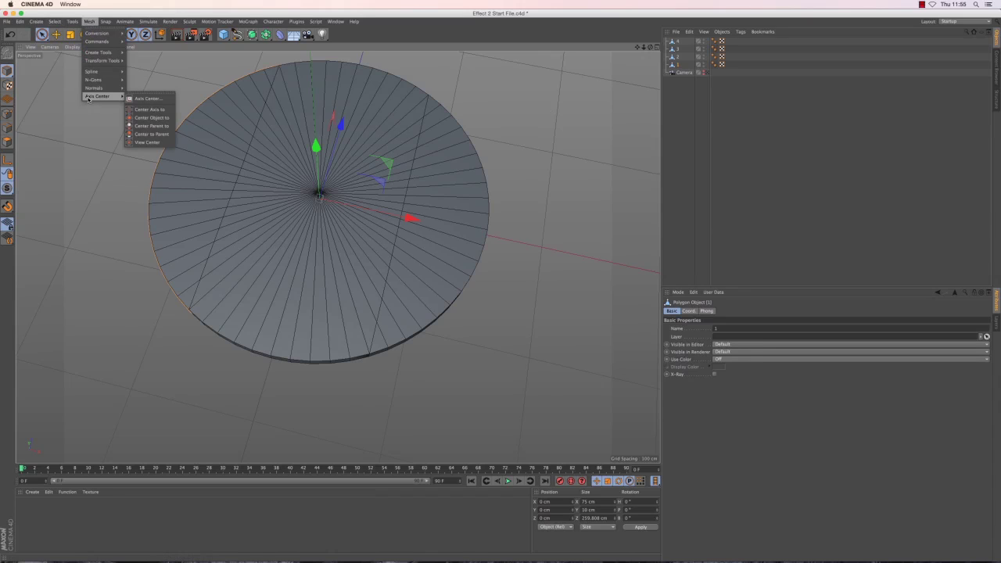
left_click(145, 99)
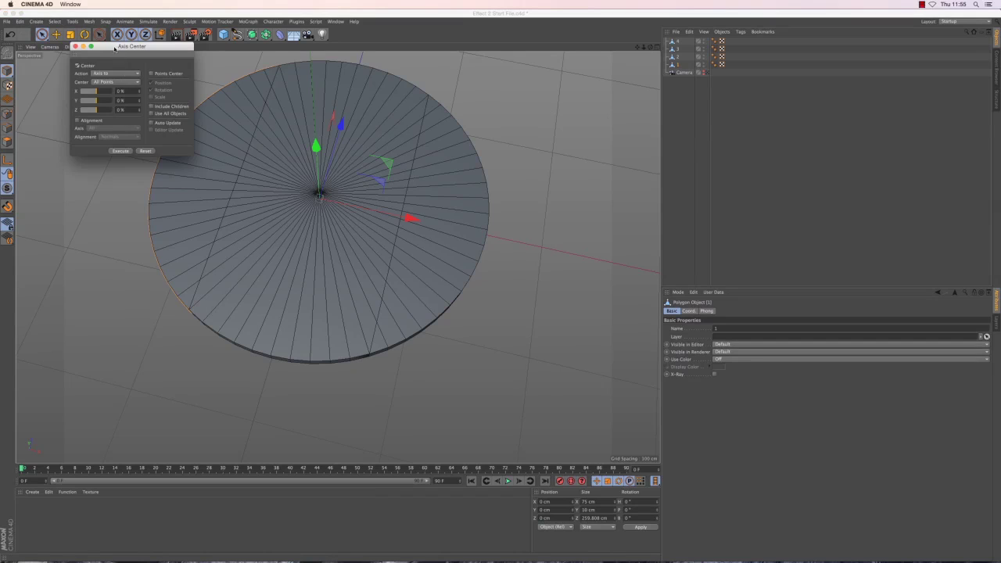
left_click_drag(114, 49, 776, 132)
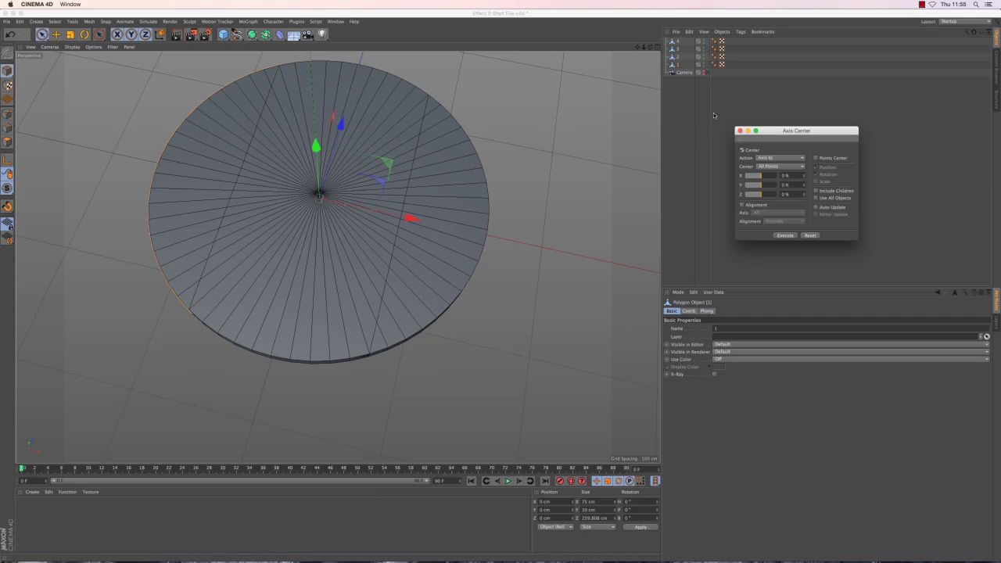
left_click(765, 159)
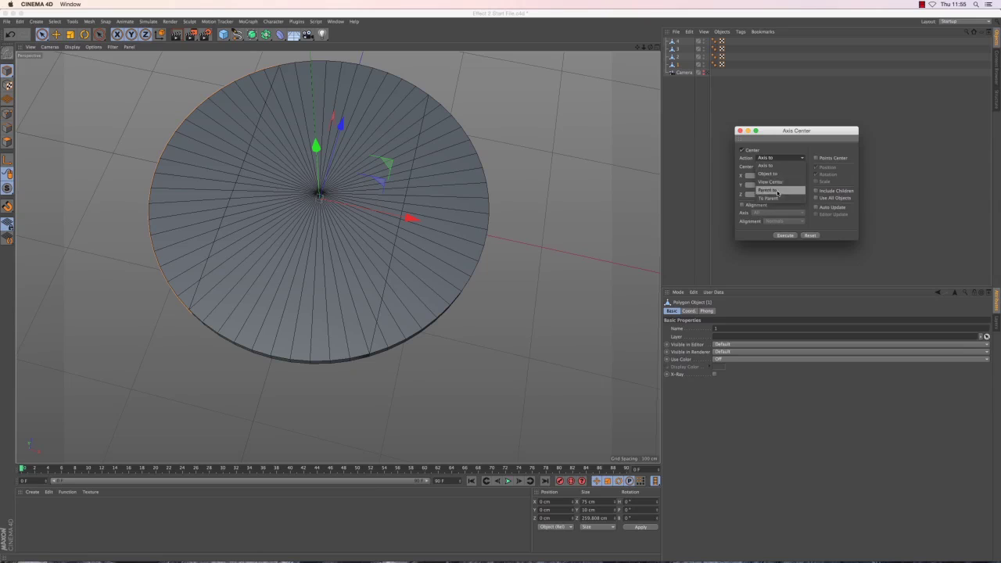
left_click(750, 159)
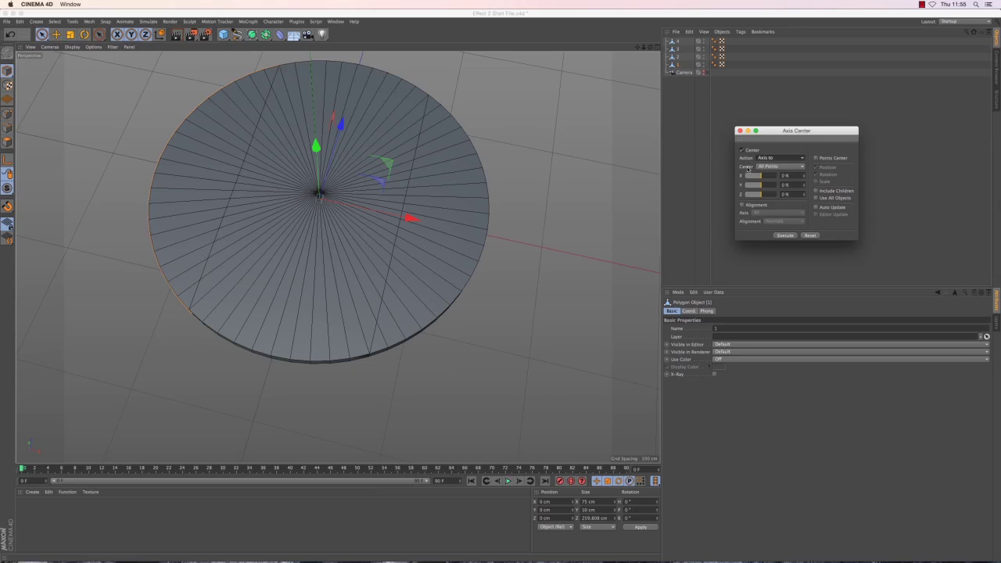
left_click(787, 167)
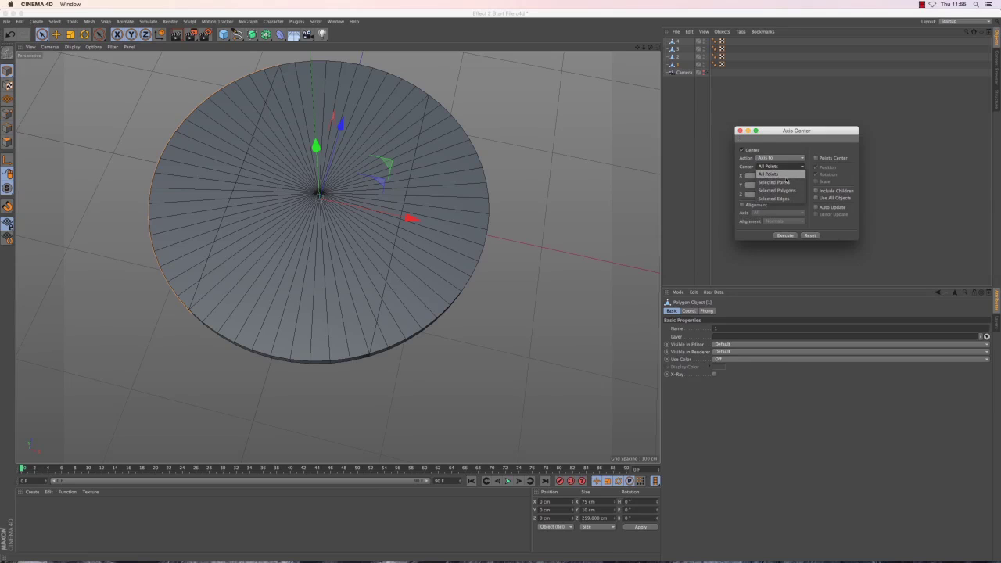
left_click(770, 174)
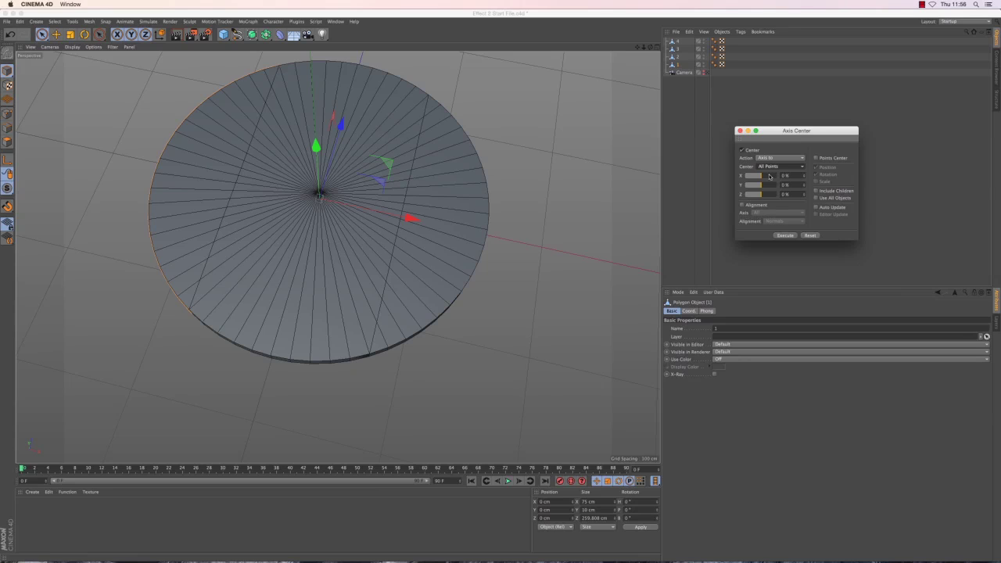
- Execute it on pieces 1–4, placing their axes at X −112.5, −37.5, 37.5 and 112.5 cm
left_click(780, 235)
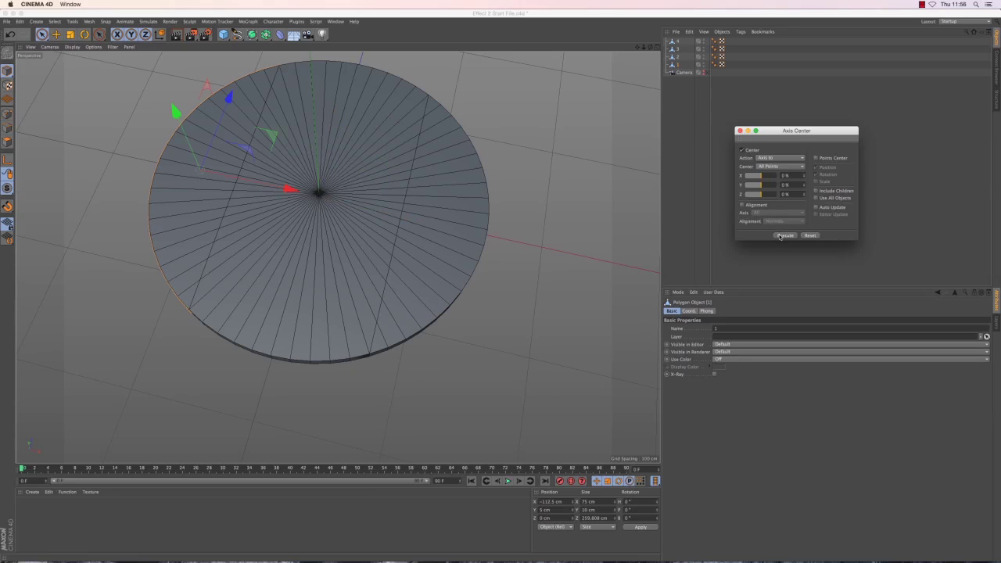
left_click(671, 58)
left_click(785, 235)
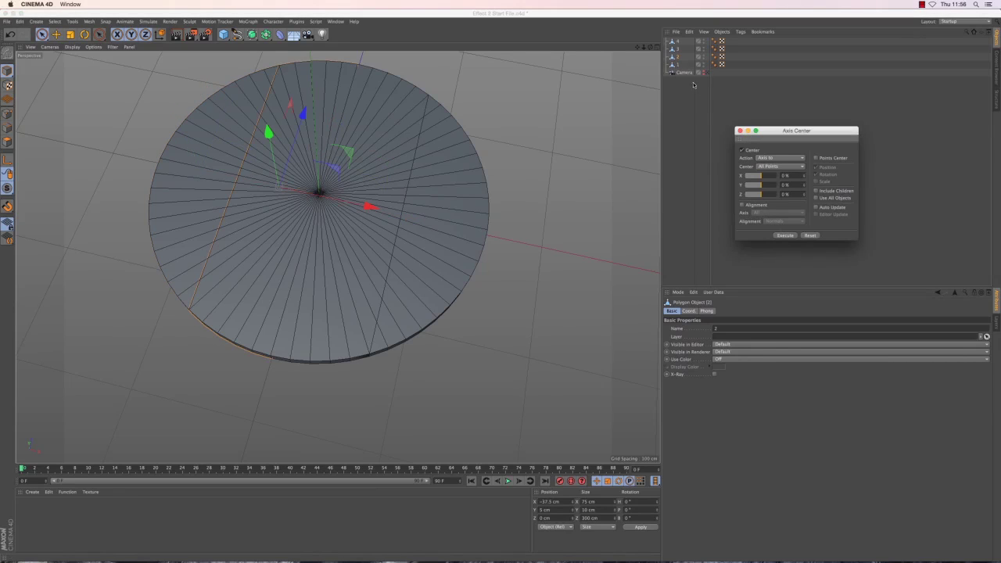
left_click(675, 49)
left_click(785, 235)
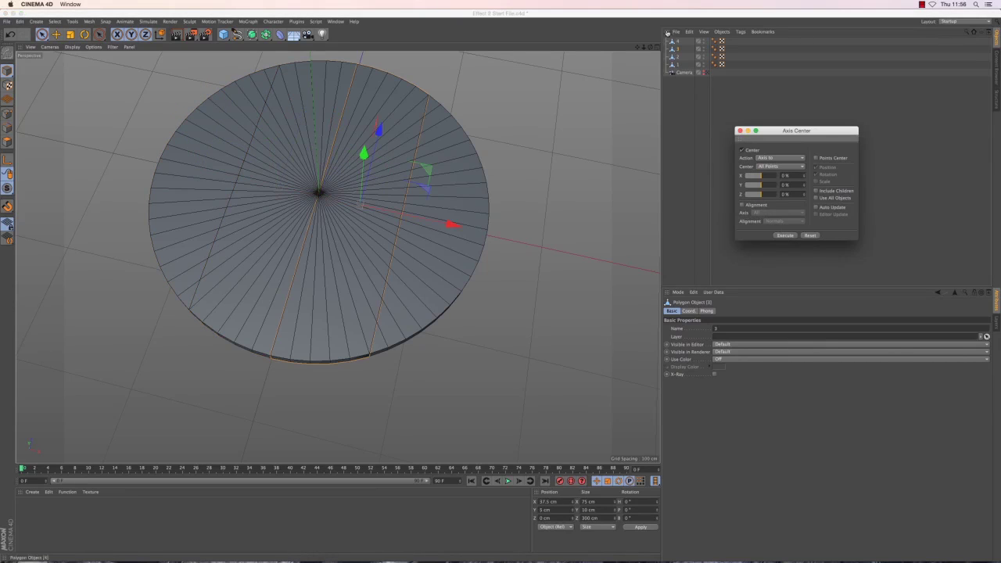
left_click(675, 40)
left_click(785, 235)
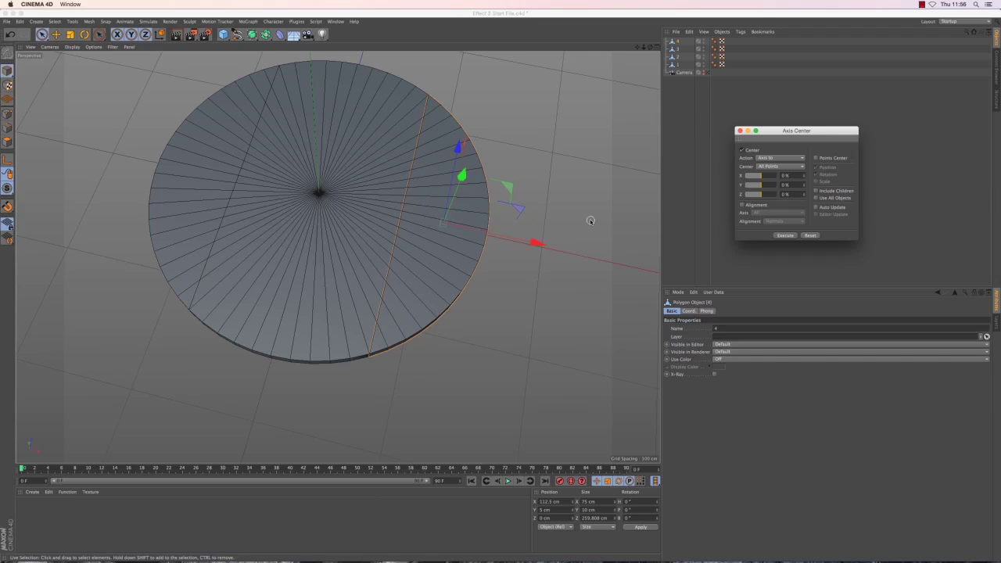
left_click(739, 131)
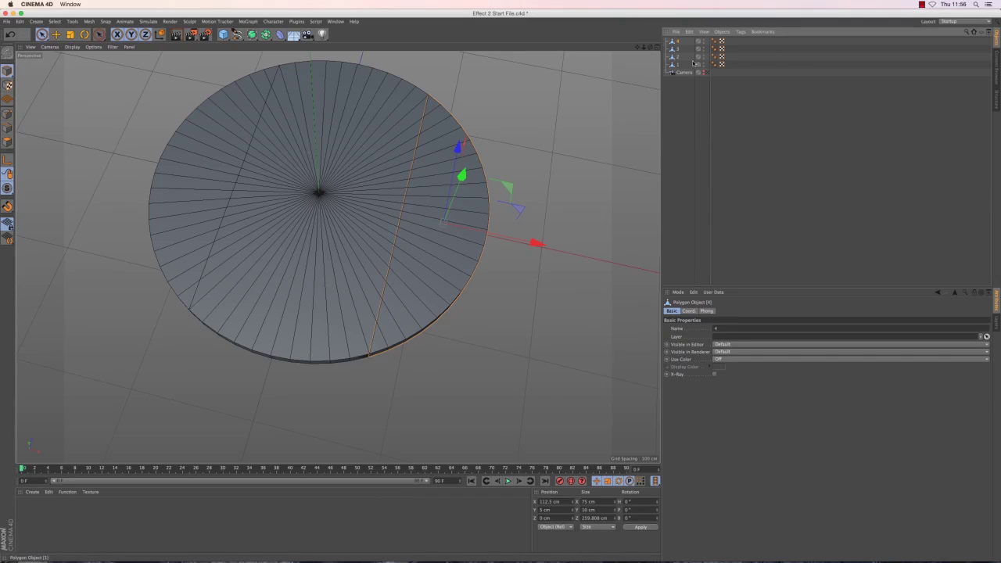
- Add a MoGraph Fracture object and parent strips 1–4 under it
left_click(672, 48)
left_click(672, 56)
left_click(673, 64)
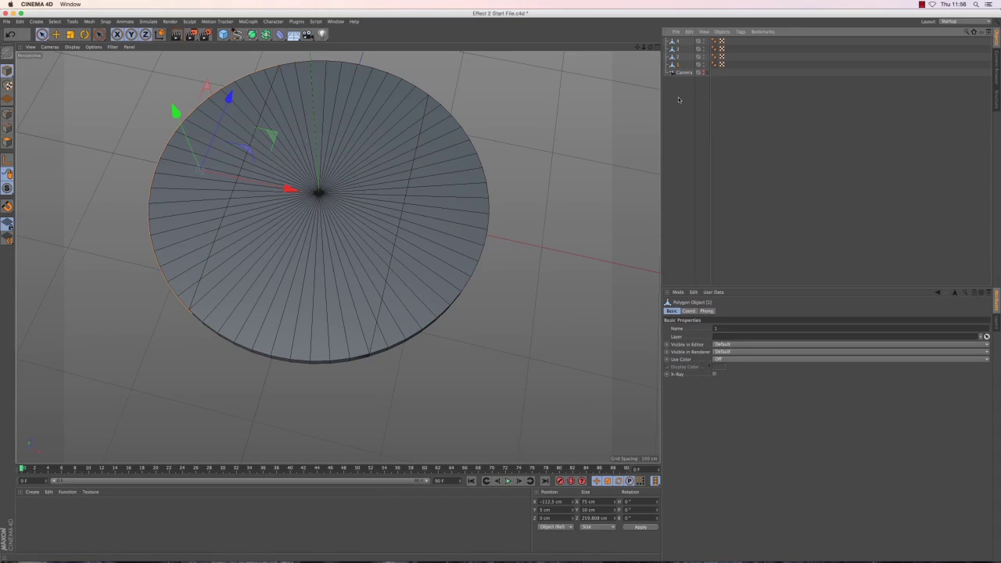
left_click_drag(650, 48, 650, 48)
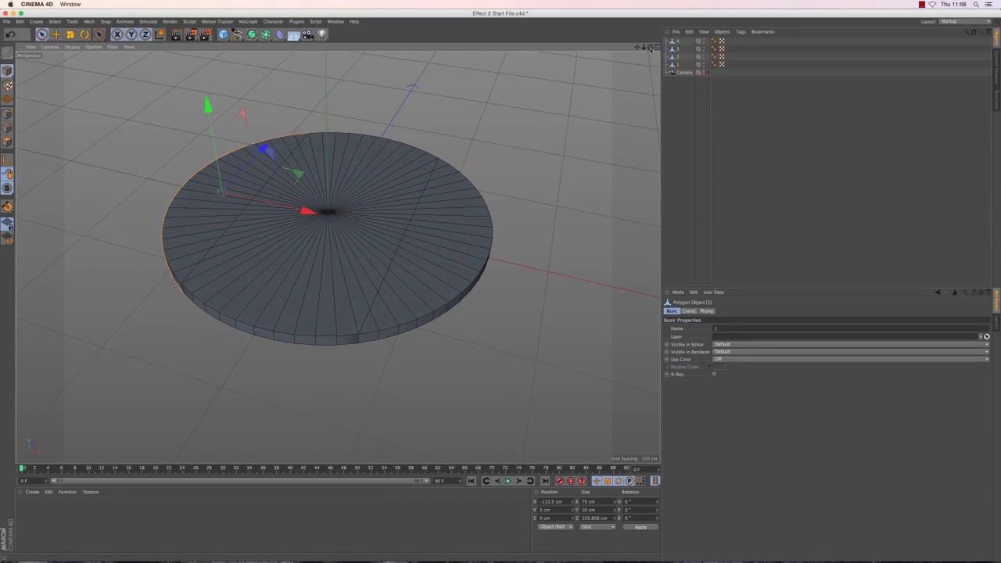
left_click(248, 21)
left_click(254, 99)
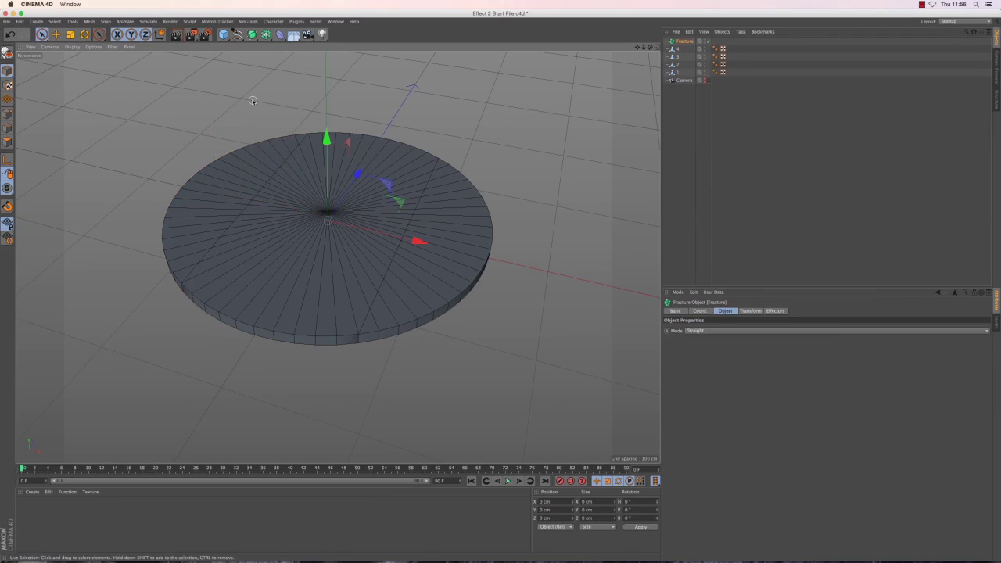
left_click_drag(684, 73, 685, 43)
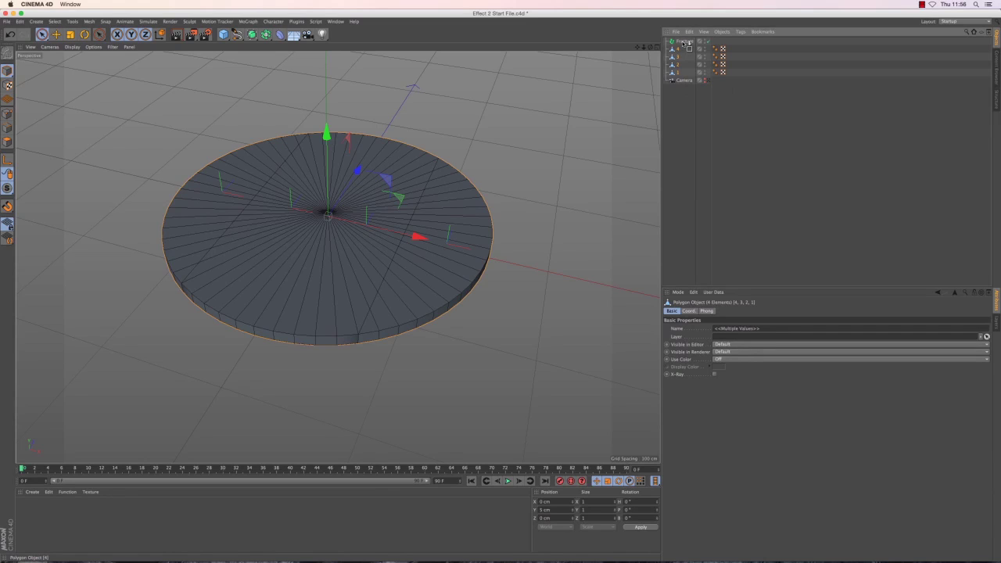
left_click_drag(685, 44, 685, 44)
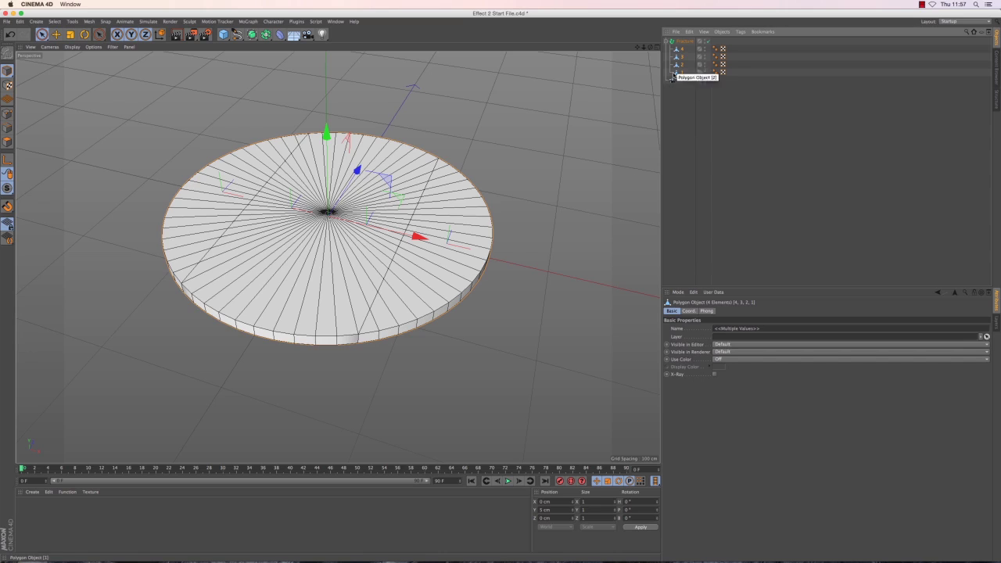
left_click(682, 41)
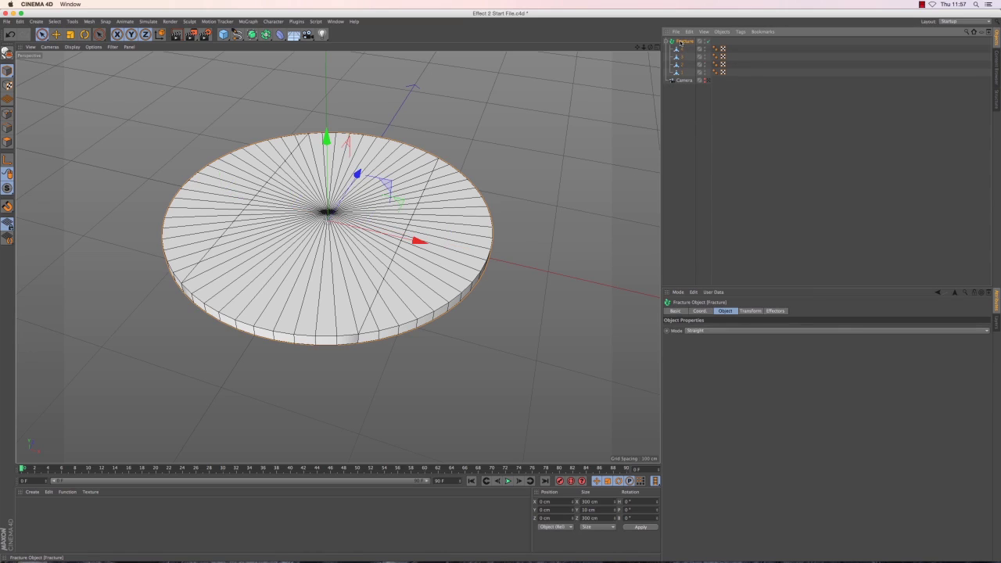
- Add a Plain effector to the Fracture, lifting the pieces 100 cm in Y, and inspect the disc
left_click(248, 22)
mouse_move(250, 34)
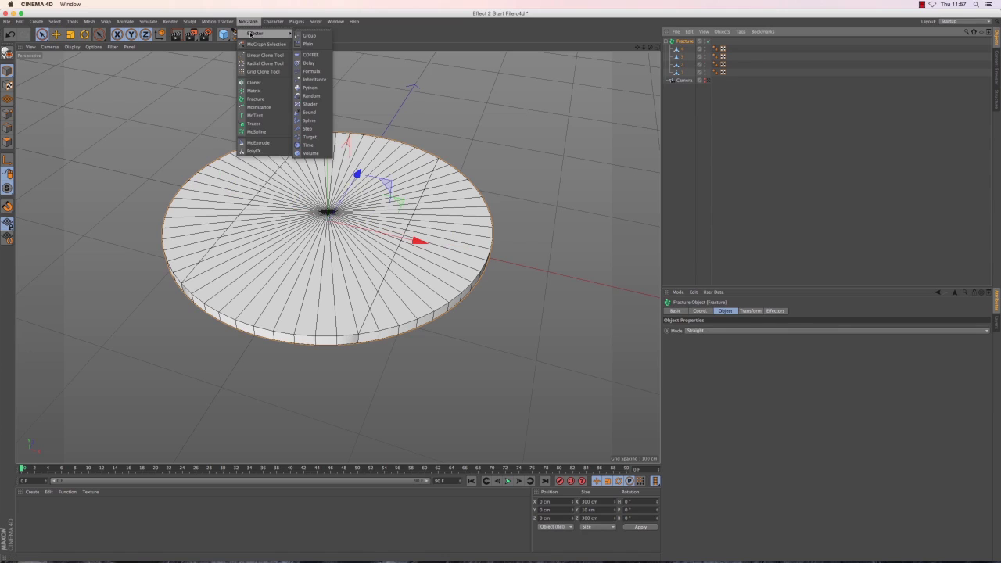
left_click(305, 45)
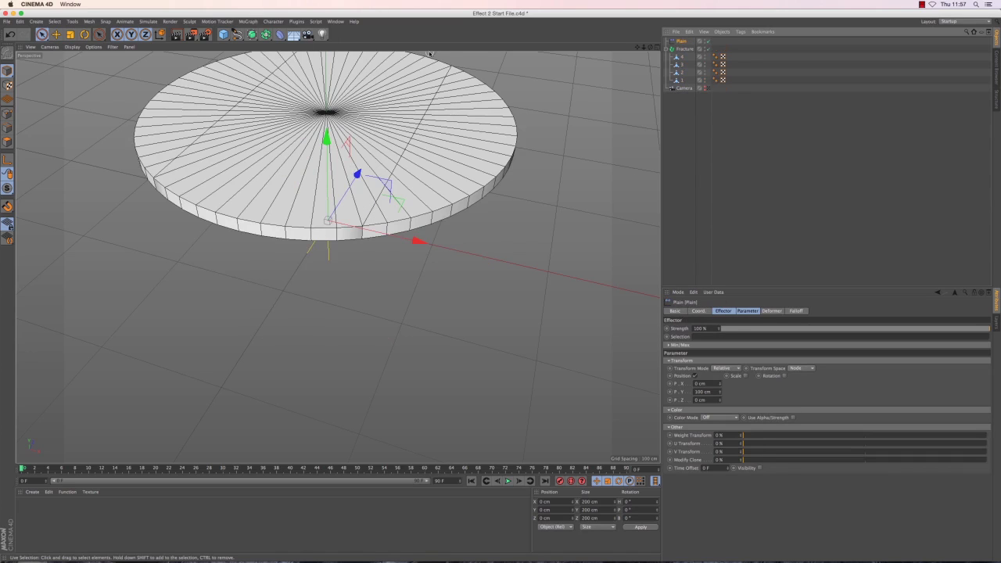
left_click_drag(650, 46, 650, 153)
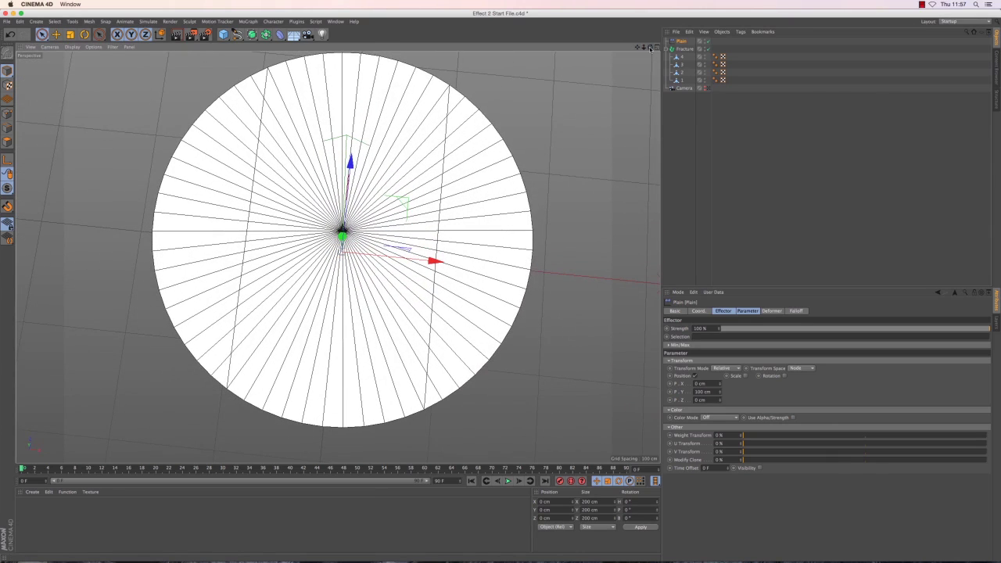
mouse_move(652, 47)
left_mouse_down()
mouse_move(651, 35)
mouse_move(653, 50)
left_mouse_up()
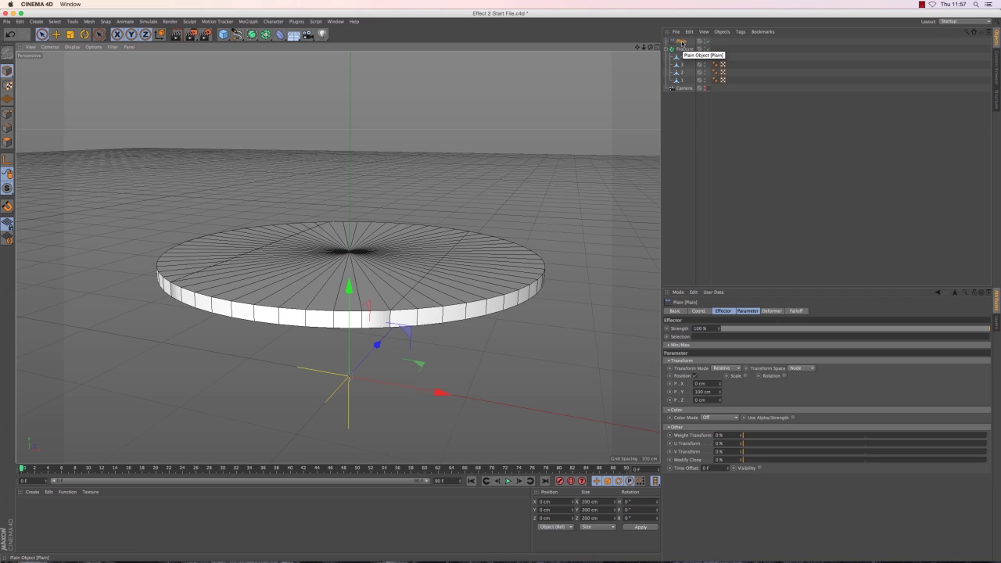
- In a maximized Top view, change the Plain offset from 100 cm Y to 0 cm Y and 500 cm Z
left_click(657, 46)
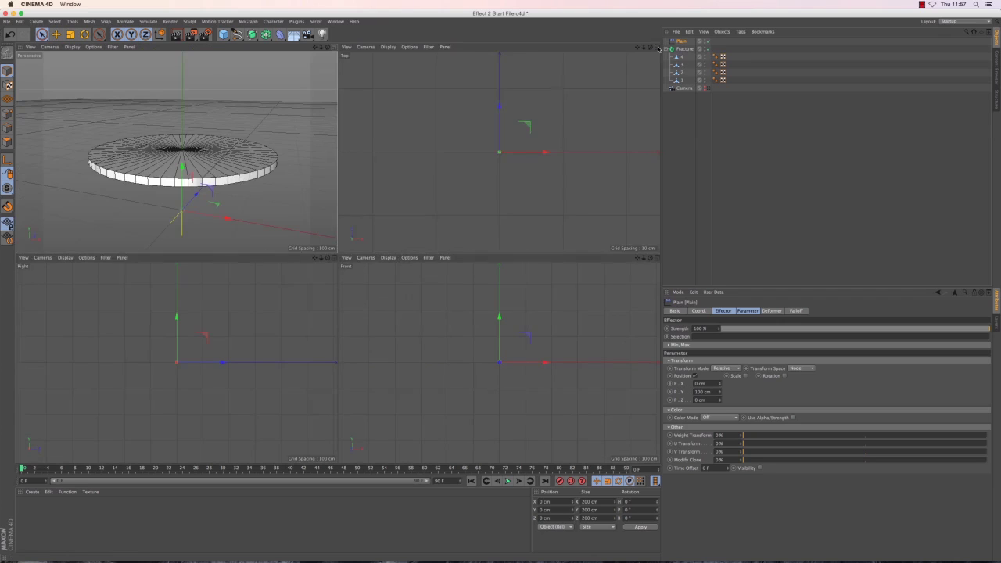
left_click(657, 47)
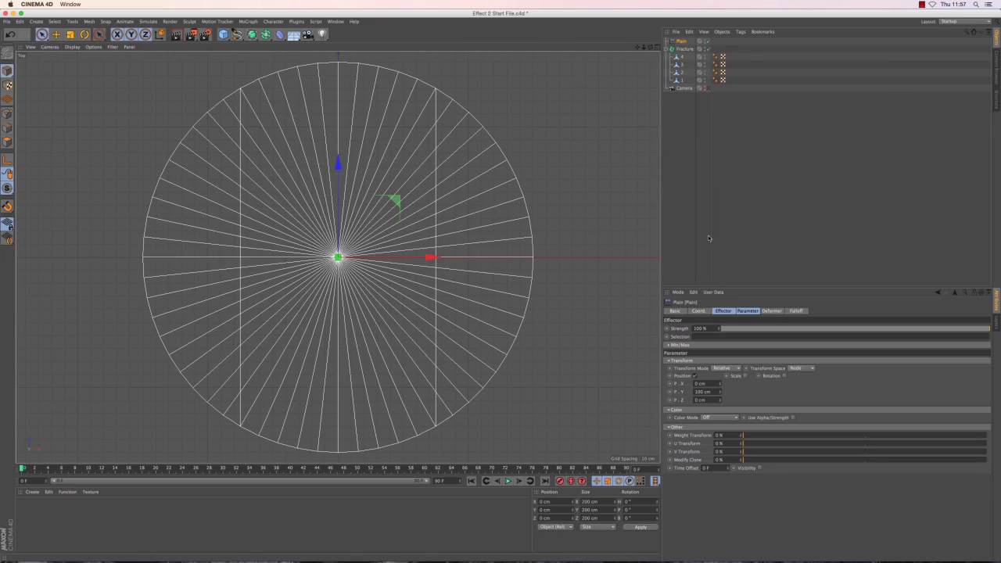
left_click(746, 311)
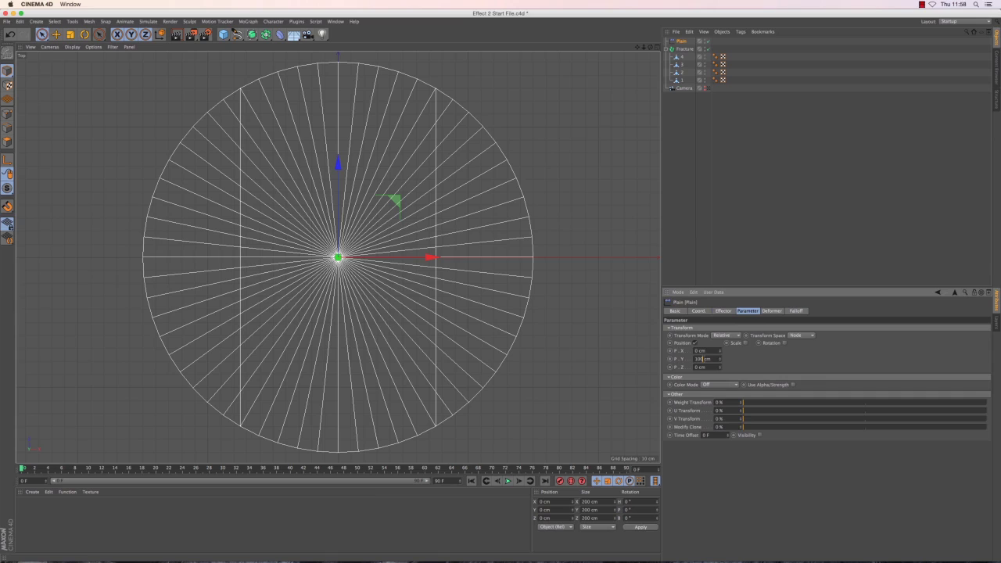
double_click(699, 358)
type("0")
type("500")
key("Return")
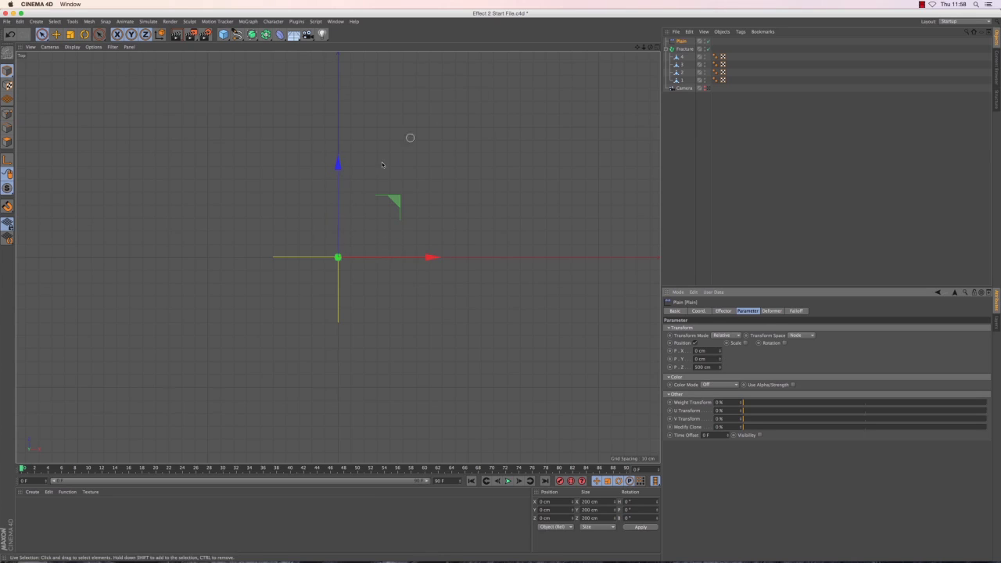
left_click_drag(644, 47, 638, 50)
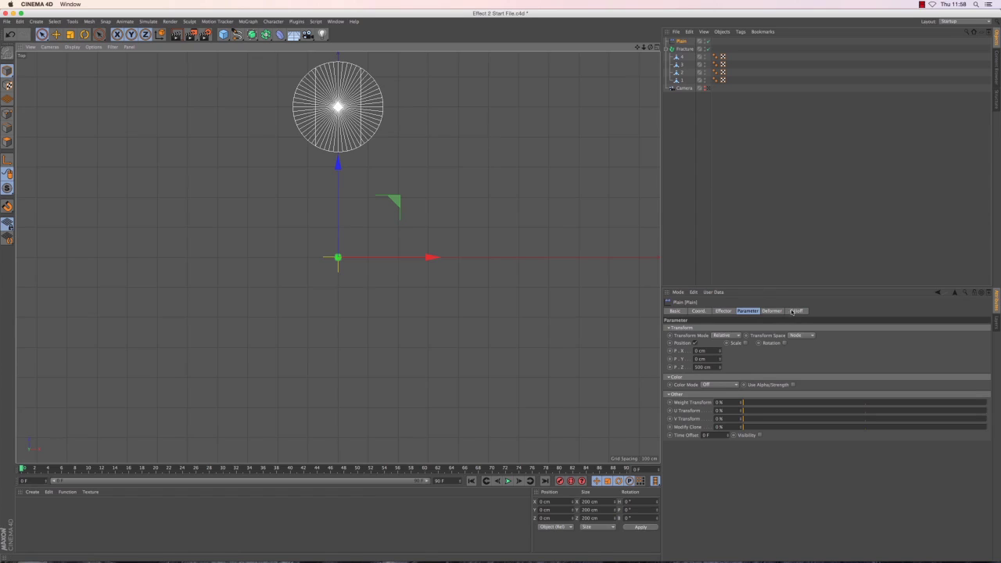
- Give the Plain effector a Linear falloff and move it below the disc to Z −157.212 cm
left_click(796, 311)
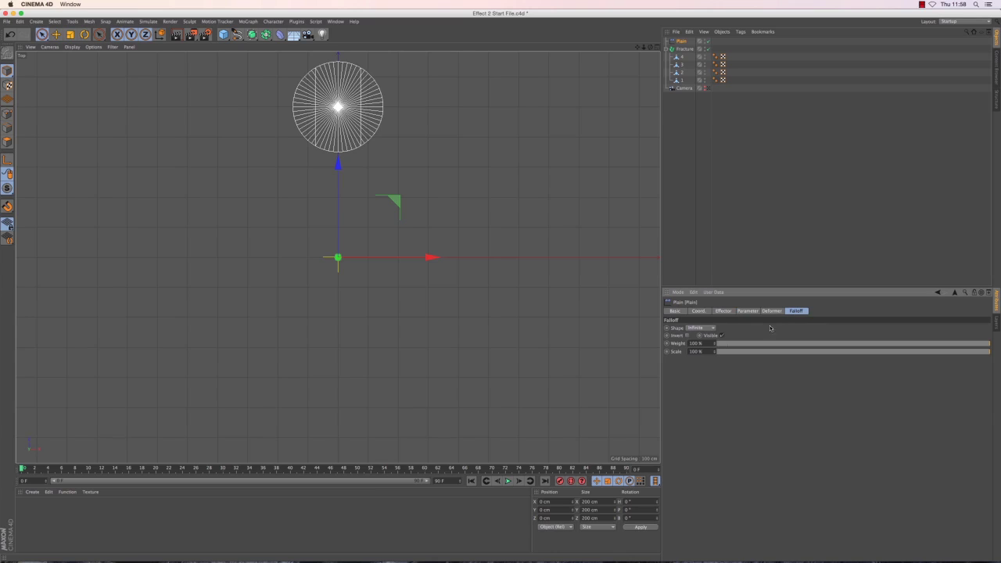
left_click(693, 328)
left_click(695, 377)
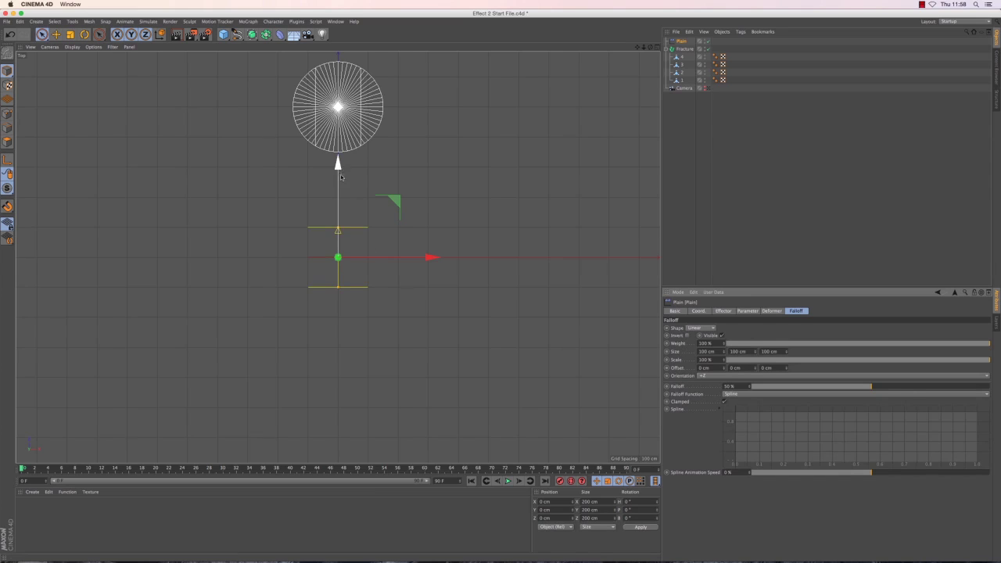
left_click_drag(337, 163, 338, 211)
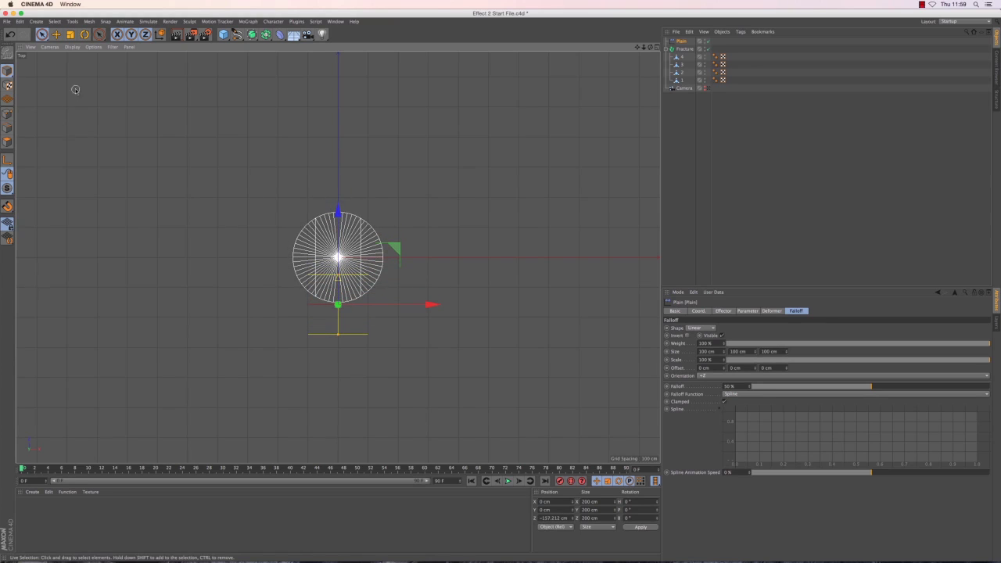
- Rotate the Plain effector to −90° heading and slide it left to X −262.453 cm
left_click(85, 34)
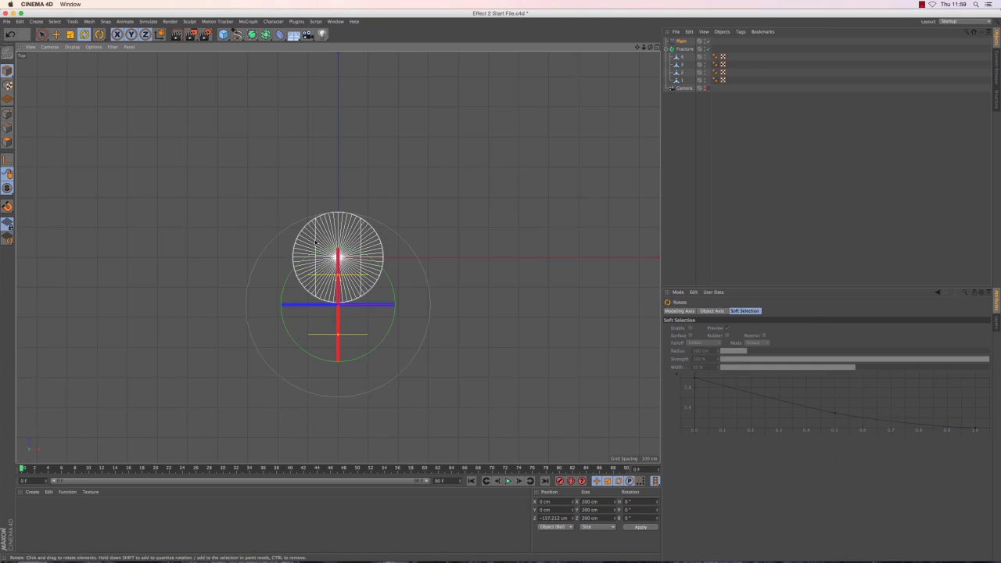
left_click_drag(387, 277, 369, 341)
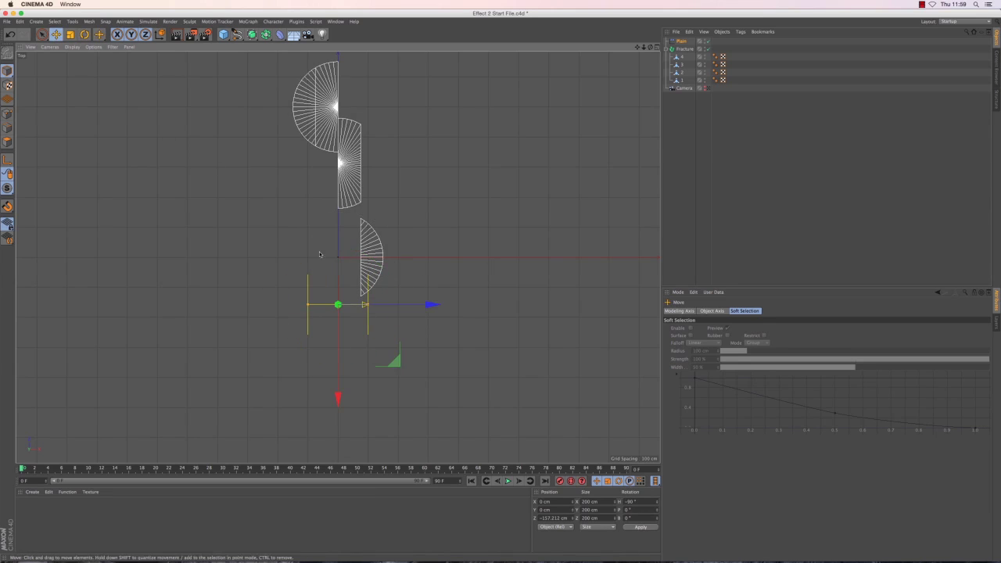
left_click_drag(433, 309, 343, 304)
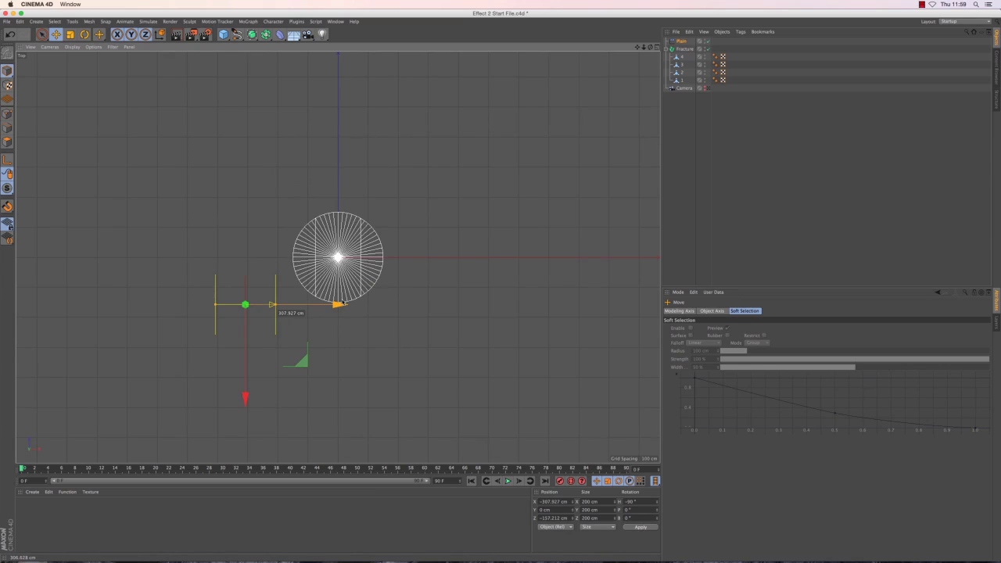
mouse_move(305, 307)
left_mouse_down()
mouse_move(448, 306)
mouse_move(323, 313)
left_mouse_up()
- Invert the Plain effector's falloff and nudge it to X −237.767 cm, showing its coordinates
left_click(681, 40)
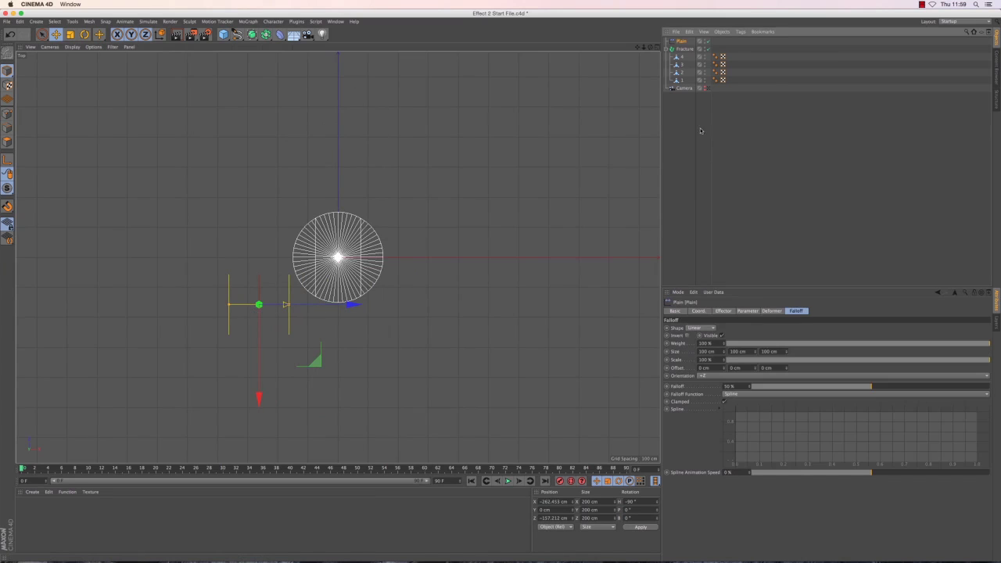
left_click(686, 336)
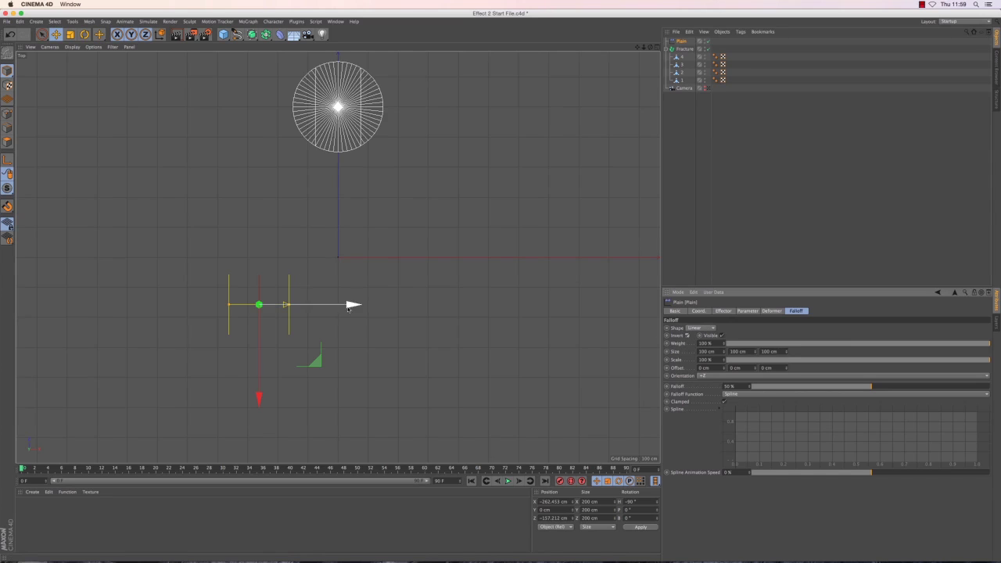
mouse_move(351, 304)
left_mouse_down()
mouse_move(475, 305)
mouse_move(355, 306)
left_mouse_up()
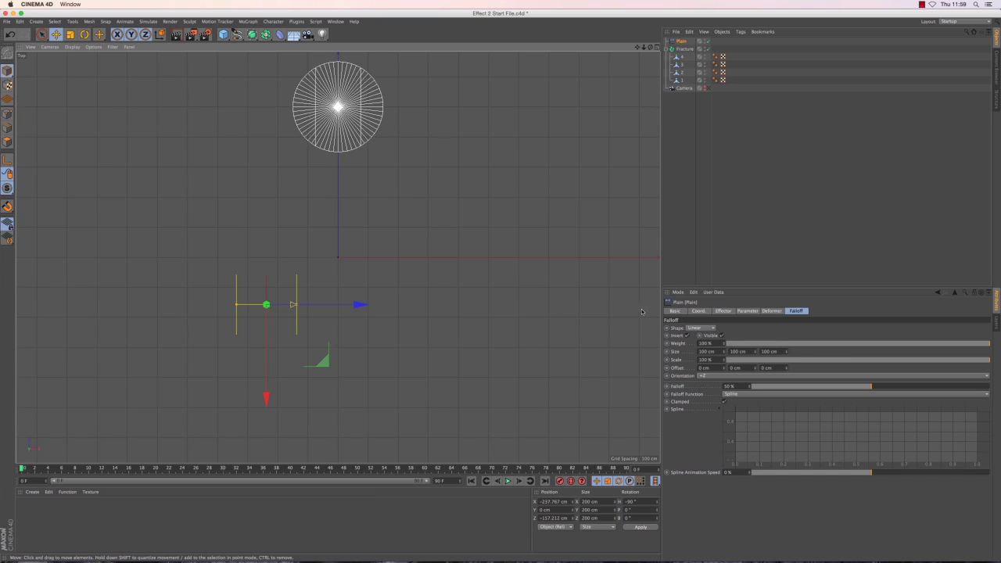
left_click(698, 312)
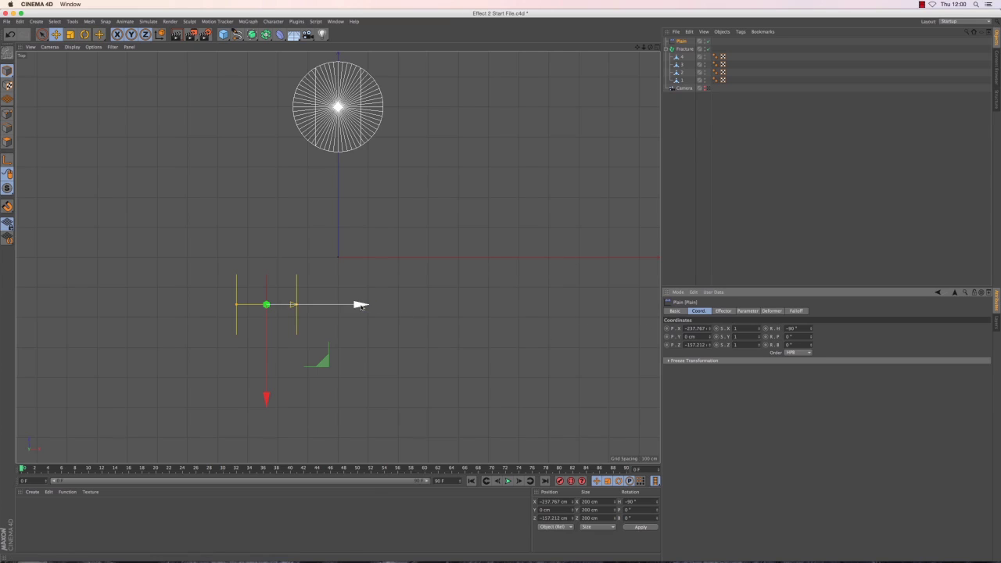
- Set the Plain effector's X position to −215 cm
left_click_drag(360, 306, 366, 307)
double_click(692, 329)
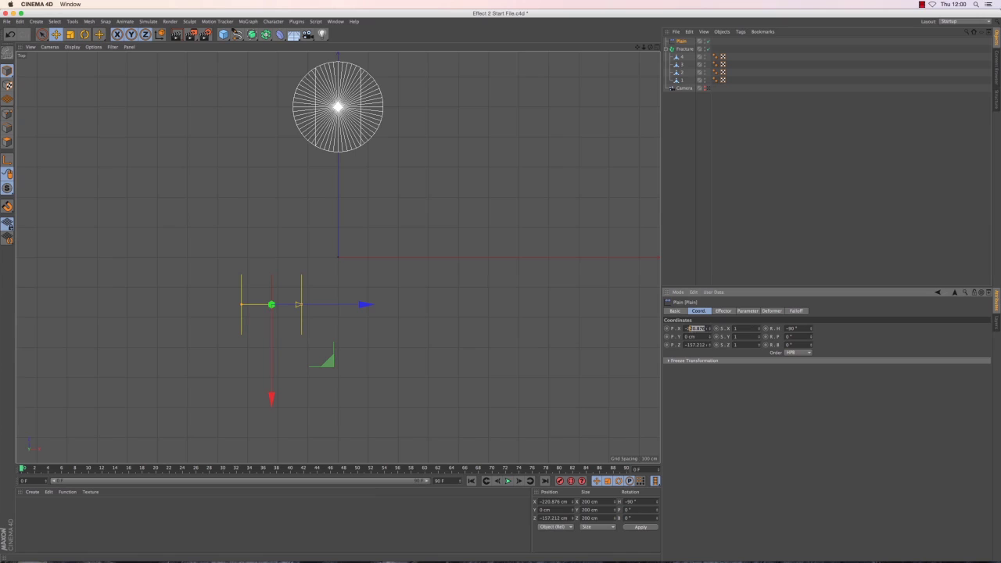
type("-215")
key("Return")
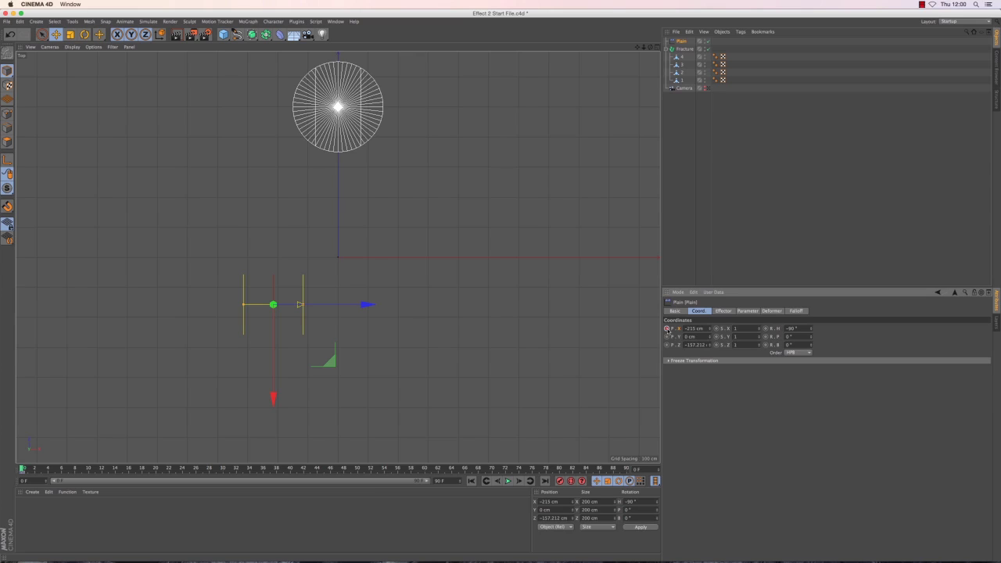
- At frame 30, keyframe the effector at X 115 cm, then play the animation from frame 0
left_click(60, 469)
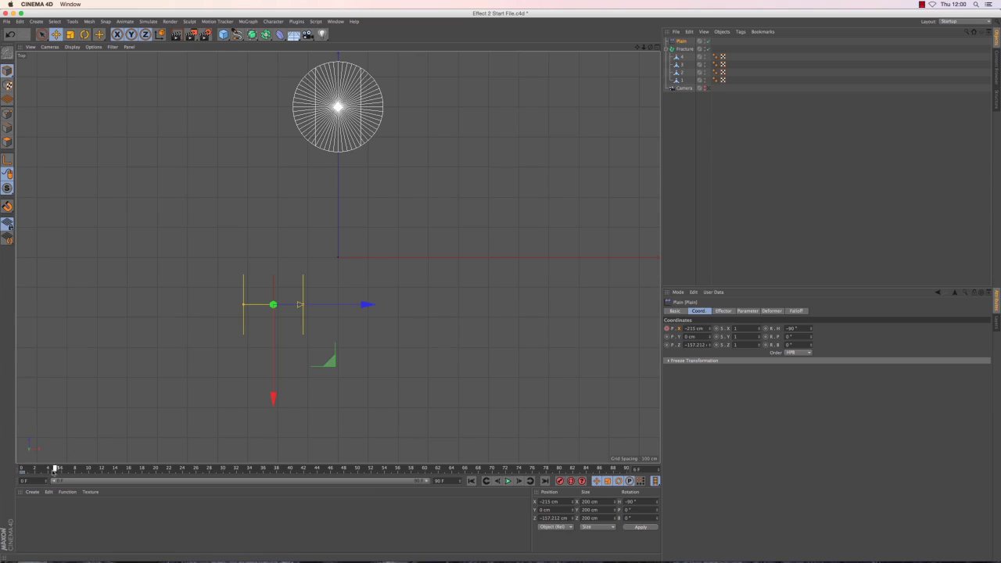
left_click_drag(60, 471, 225, 470)
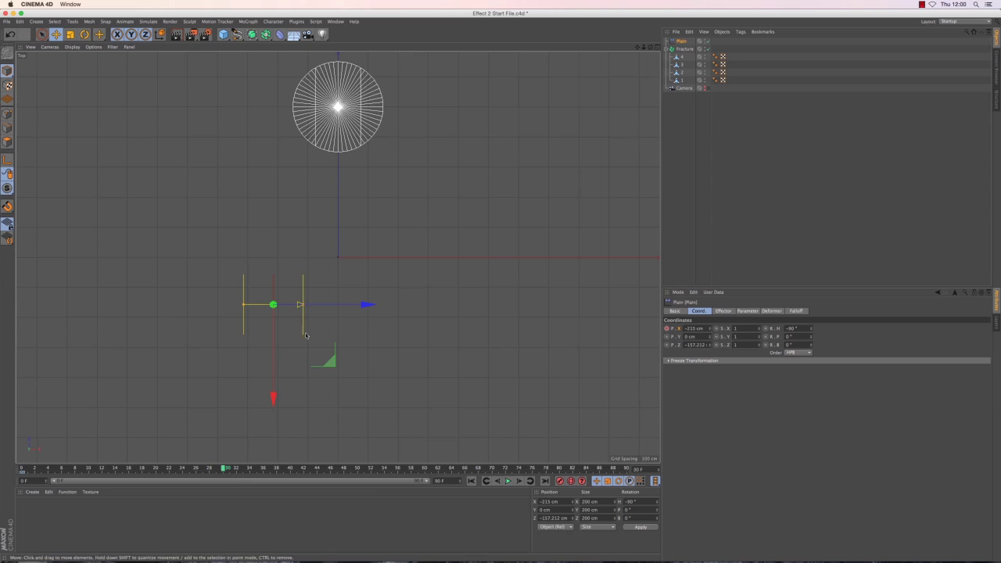
left_click_drag(364, 304, 474, 304)
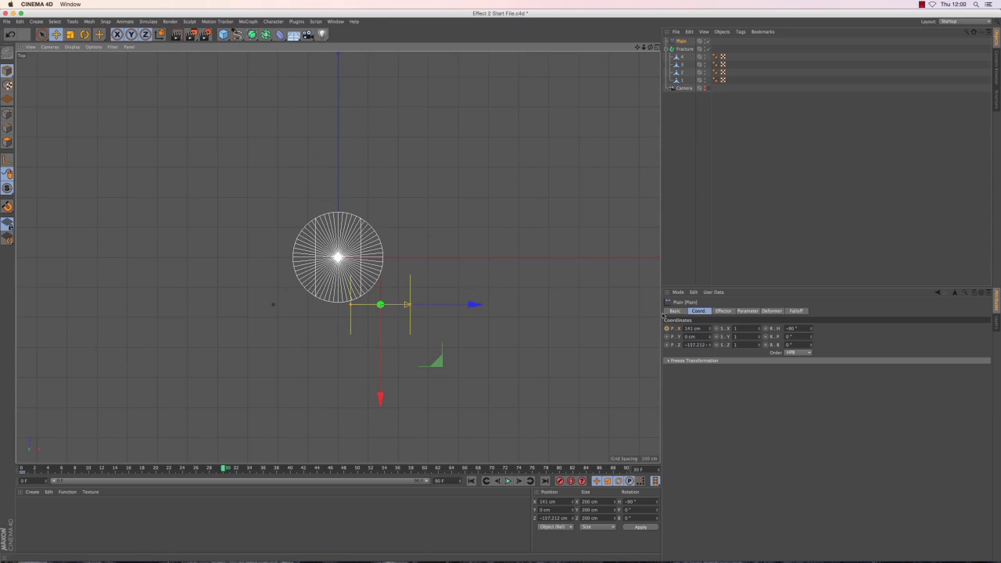
type("115")
key("Return")
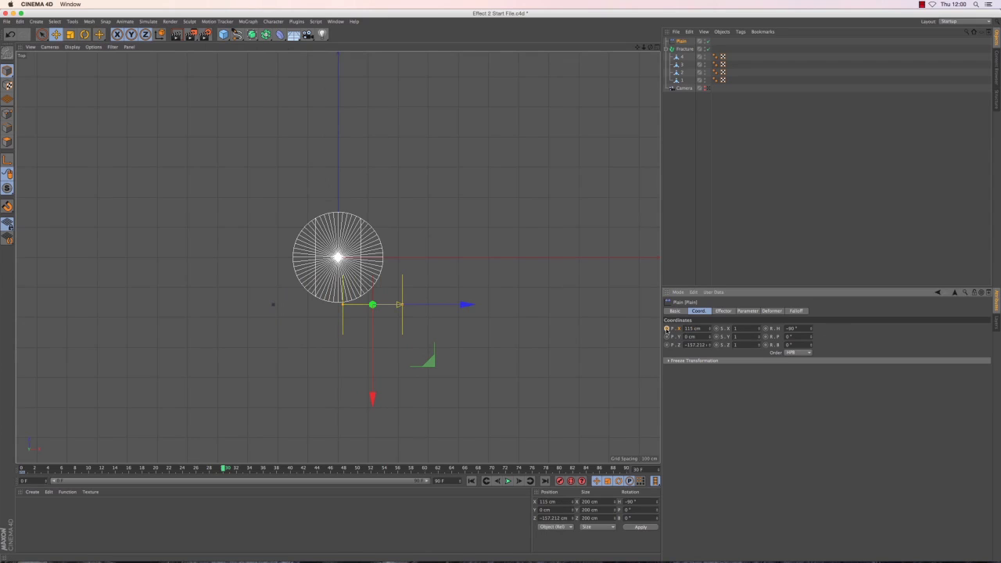
left_click(667, 329)
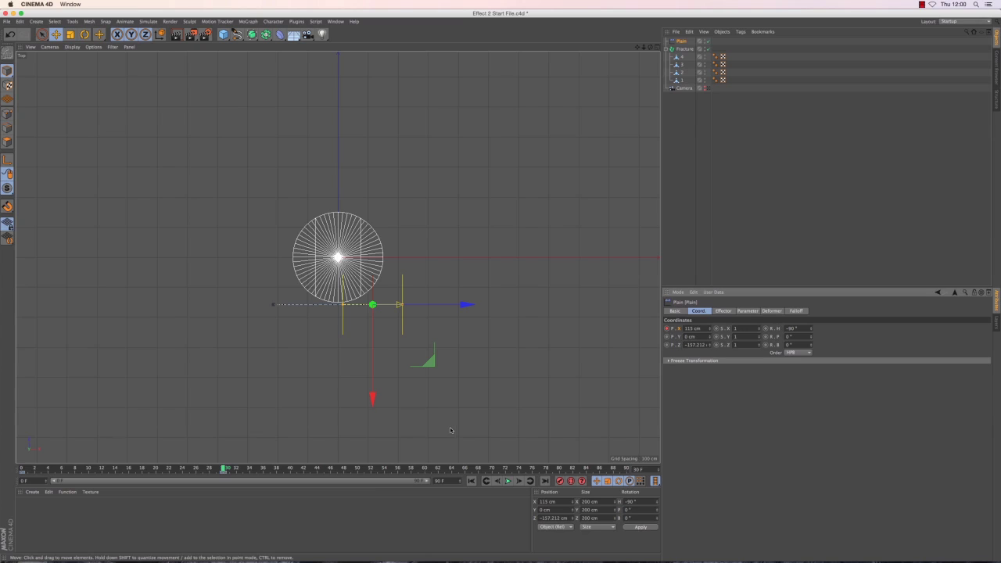
left_click(472, 481)
left_click(508, 481)
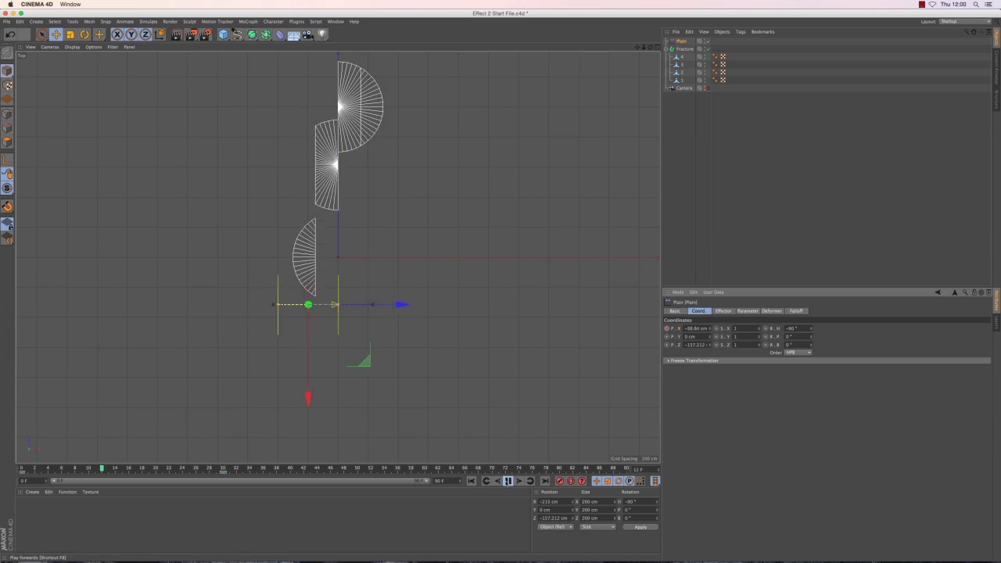
- Stop playback at frame 0 and rename the first Plain effector to 'Plain 1'
left_click(507, 481)
left_click(472, 481)
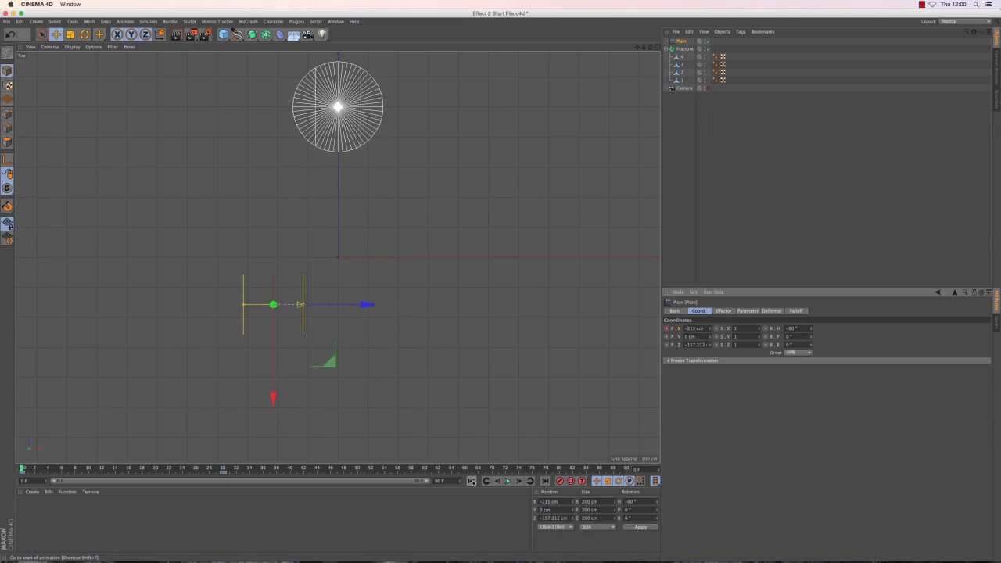
double_click(679, 41)
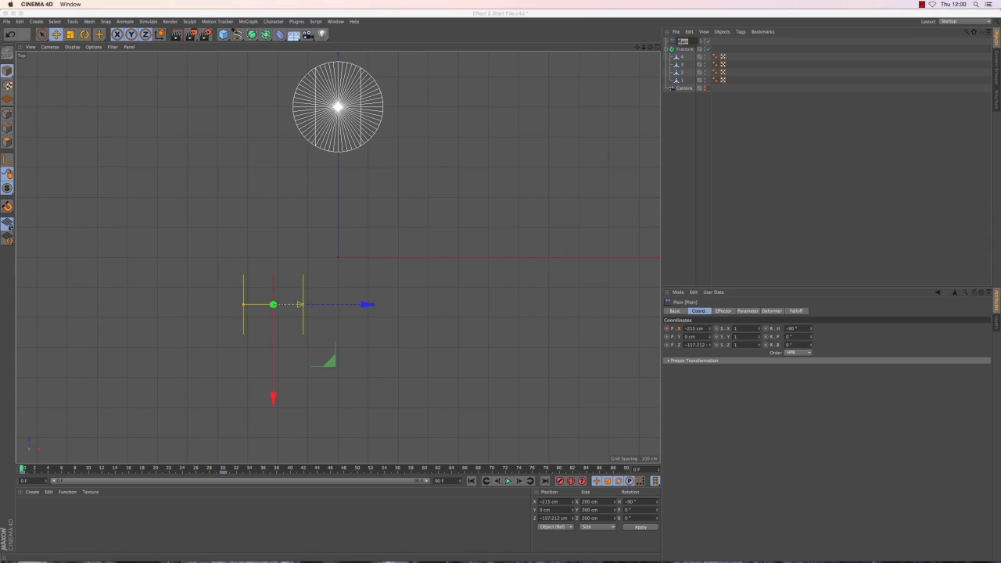
key("Right")
type("1")
key("Return")
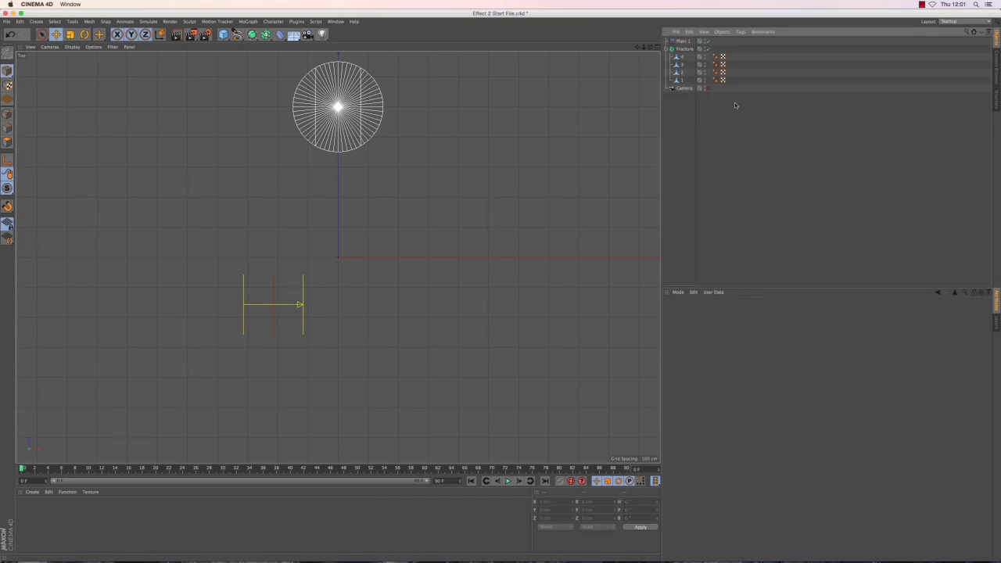
- Add another Plain effector to the Fracture and name it 'Plain 2'
left_click(684, 49)
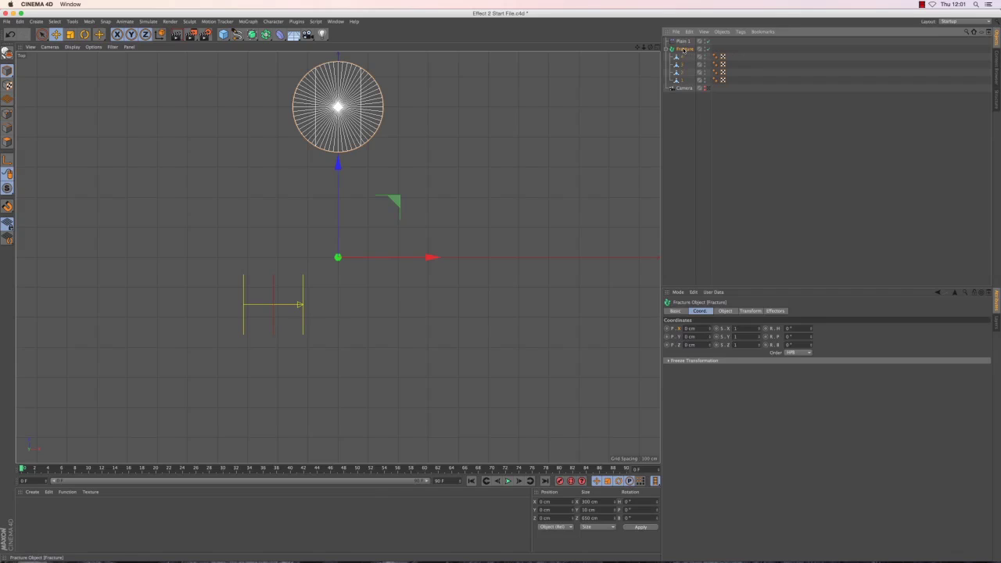
left_click(249, 21)
mouse_move(266, 33)
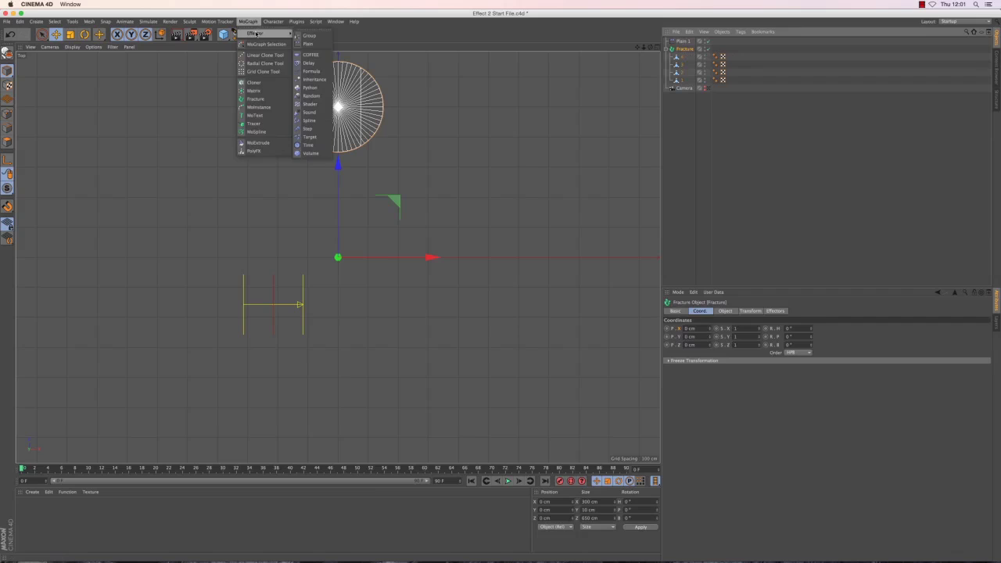
left_click(311, 36)
double_click(689, 42)
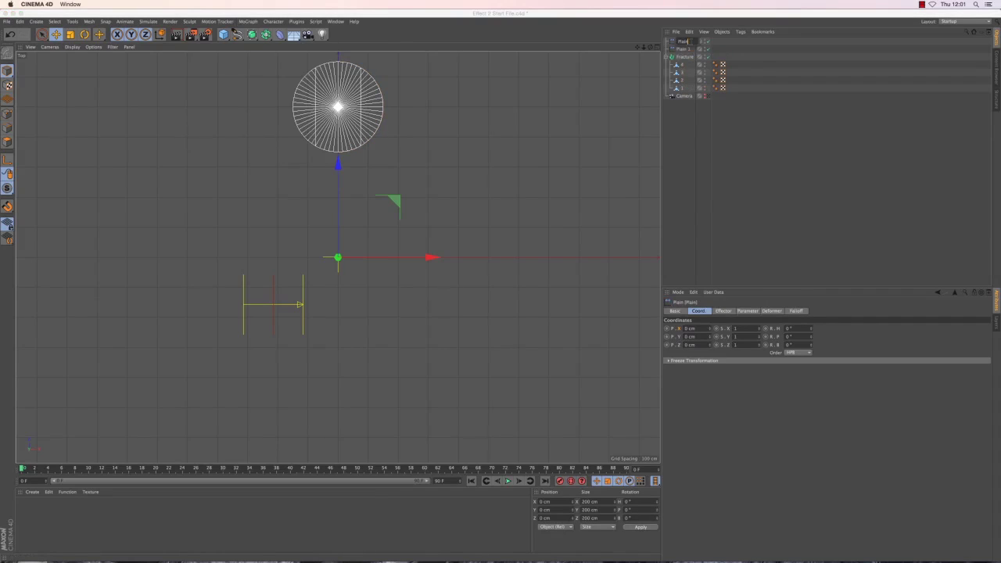
type("Plain 2")
key("Return")
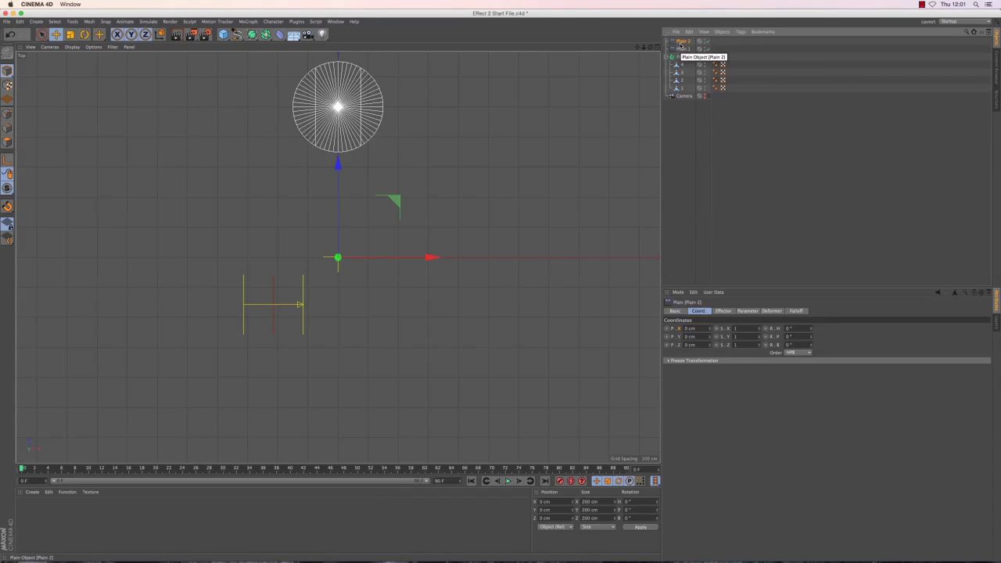
- Set Plain 2's position offset to 0 cm in Y and −500 cm in Z
left_click(748, 310)
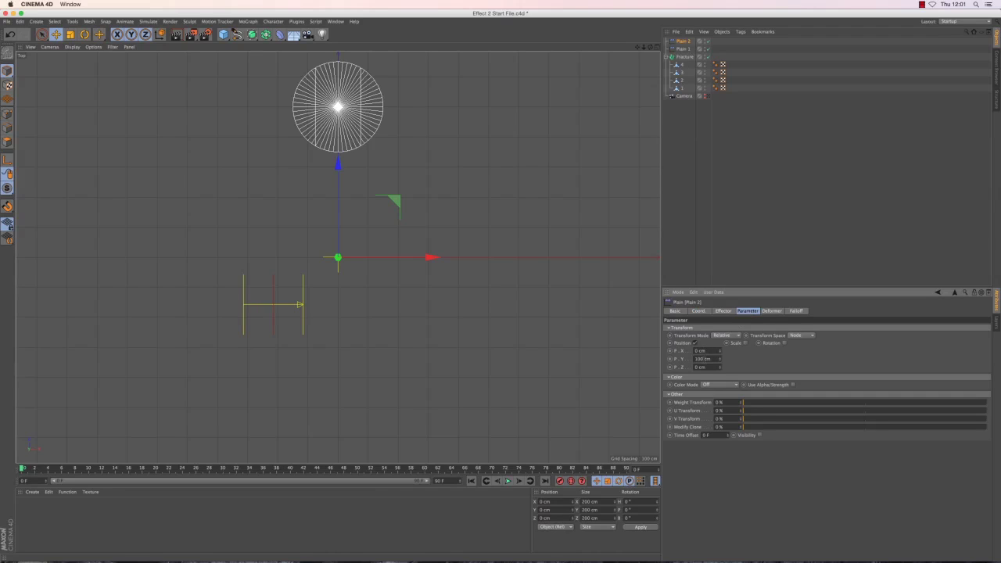
double_click(700, 359)
type("0")
key("Return")
left_click(697, 367)
type("-500")
key("Return")
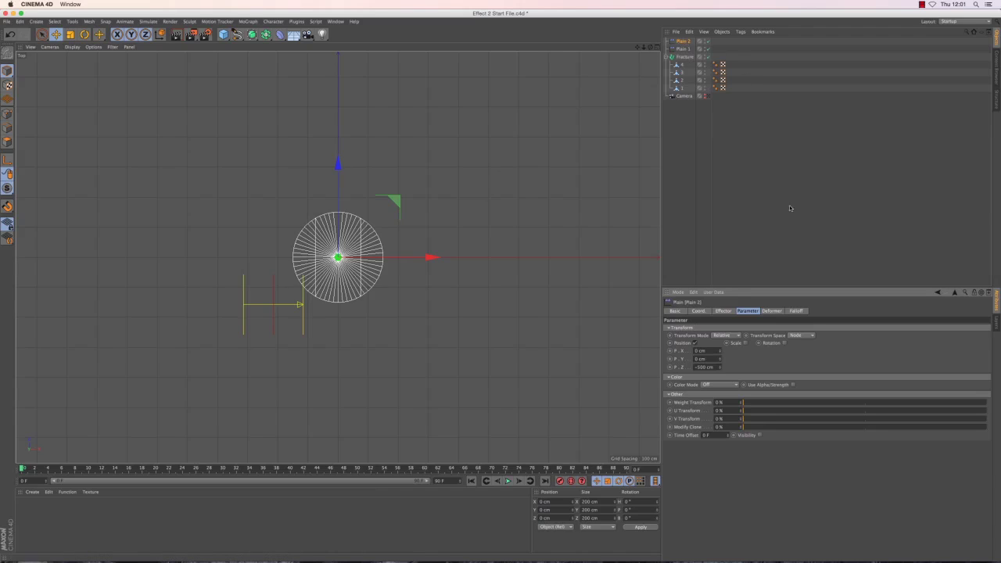
- Give Plain 2 a Linear falloff and rotate it to a −90° heading
left_click(794, 312)
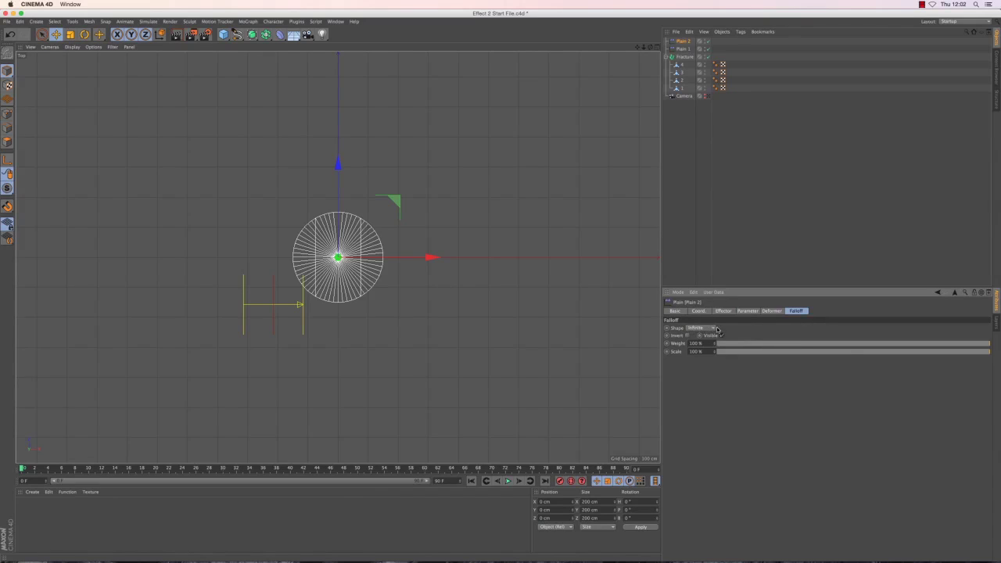
left_click(708, 329)
left_click(694, 376)
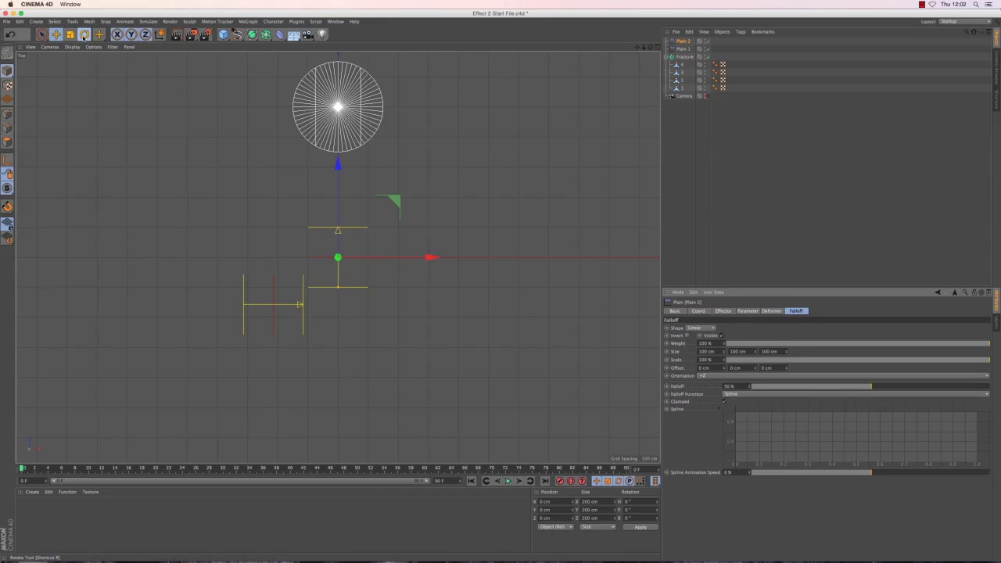
left_click(84, 34)
left_click_drag(351, 197, 375, 273)
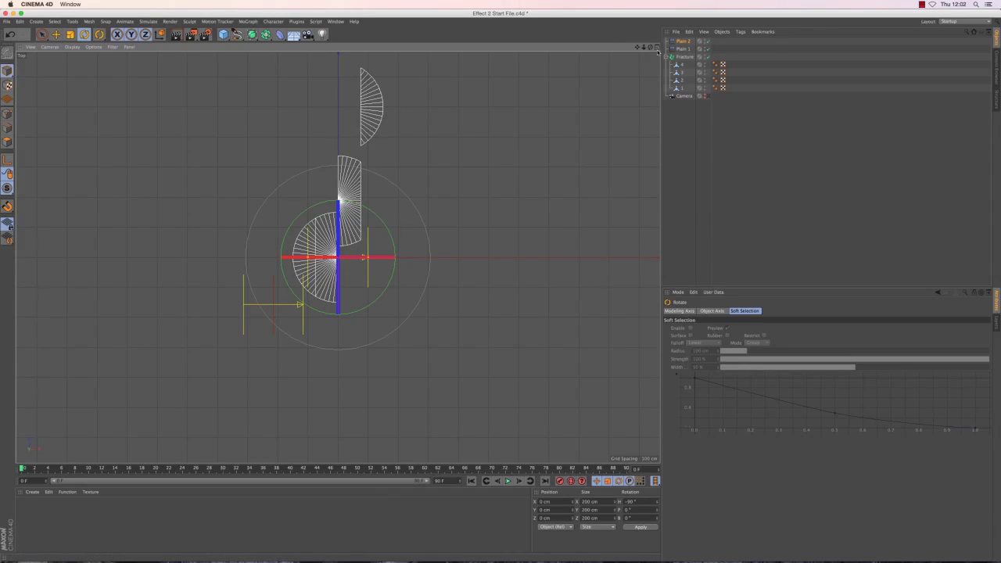
left_click(681, 40)
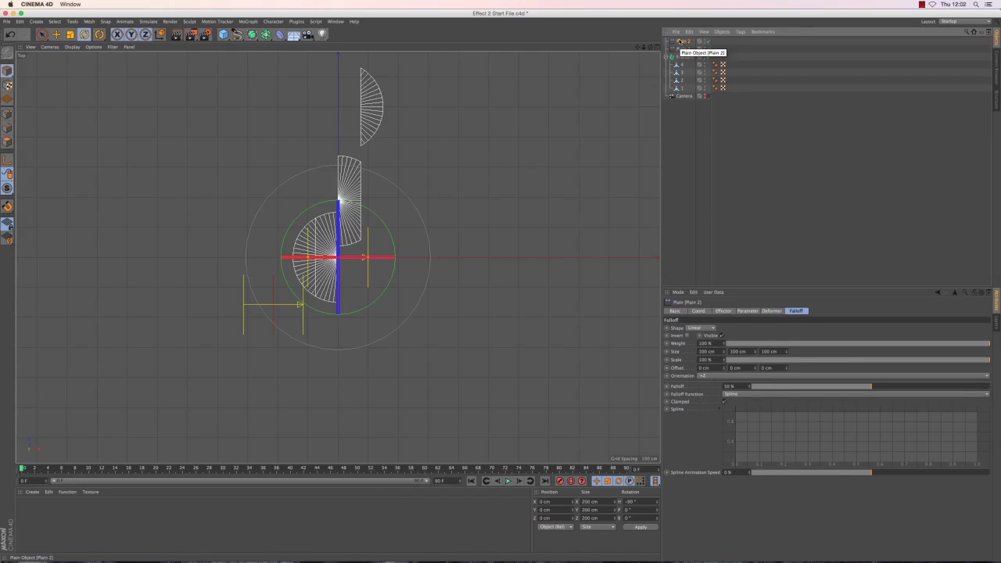
- Copy the animation track of Plain 1's X position
left_click(680, 50)
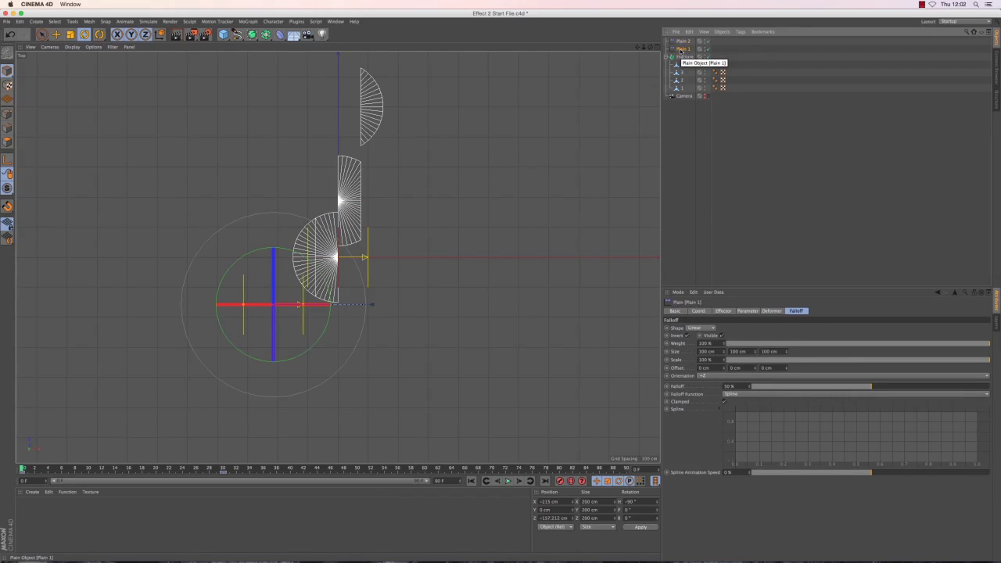
left_click(681, 41)
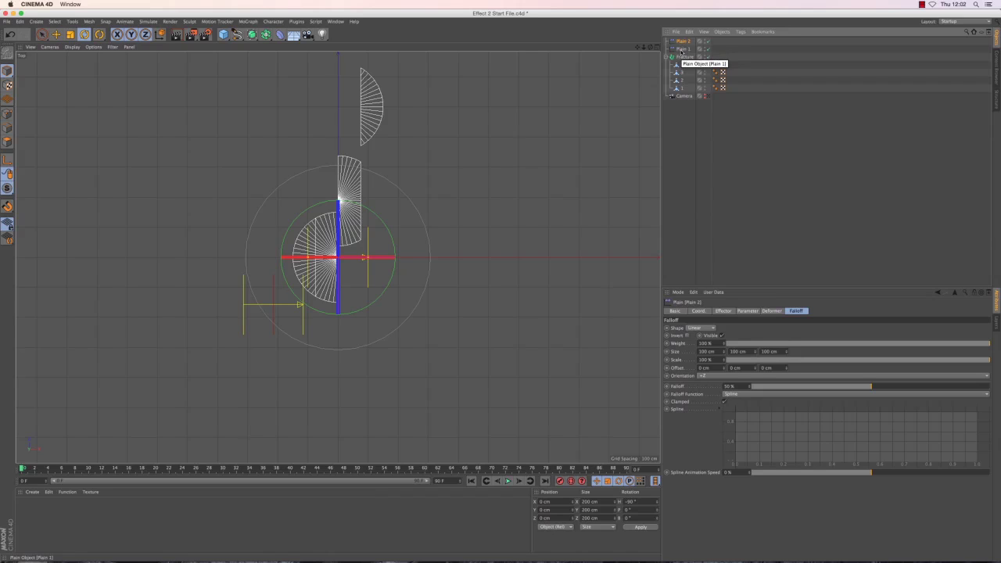
left_click(681, 49)
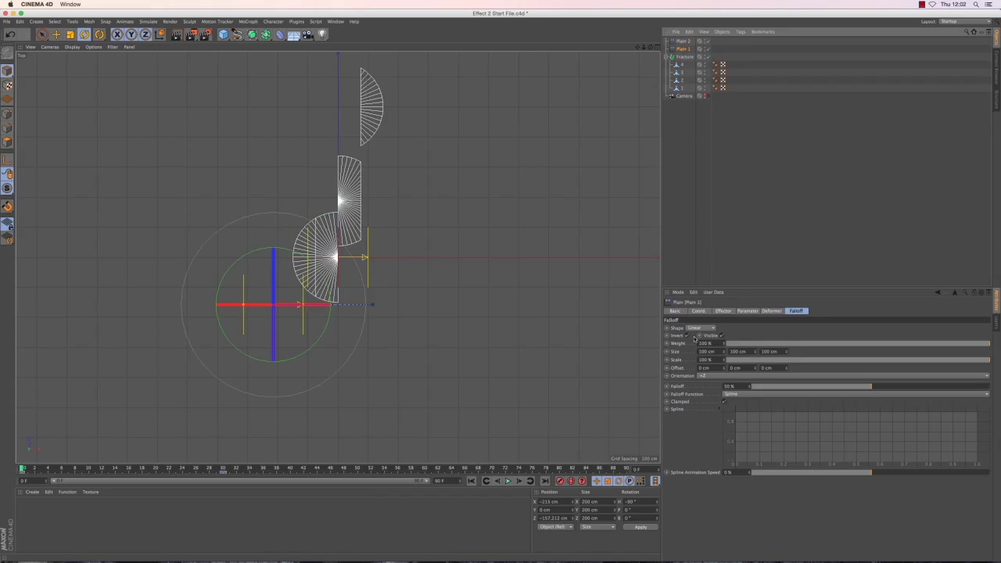
left_click(697, 311)
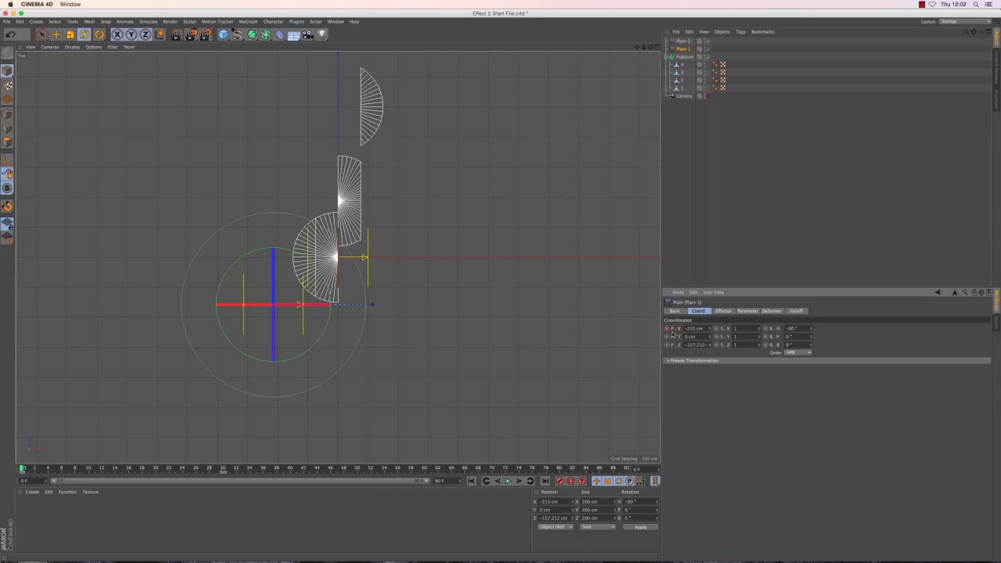
right_click(677, 329)
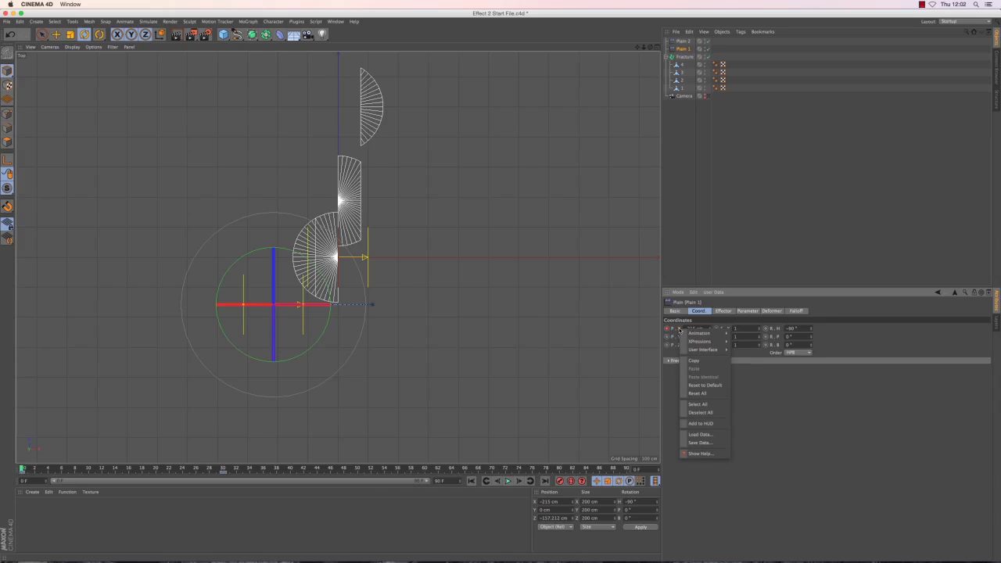
mouse_move(685, 336)
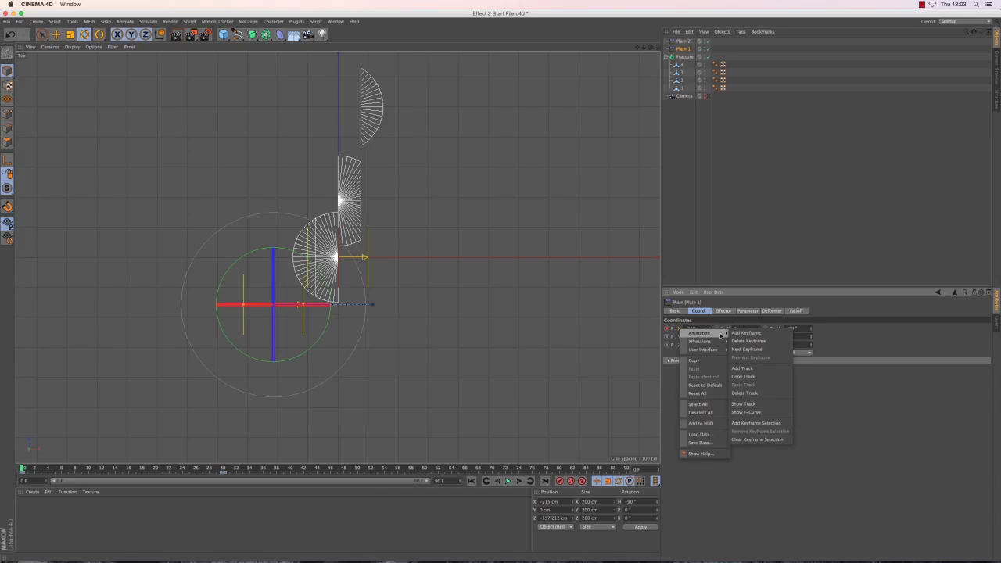
left_click(763, 377)
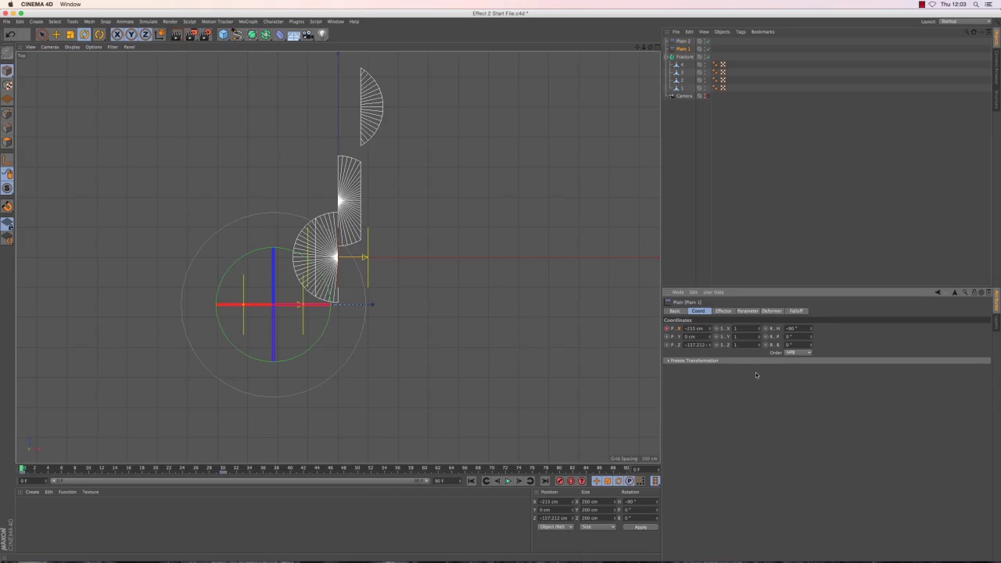
- Paste the copied X-position track onto Plain 2's X position
left_click(682, 41)
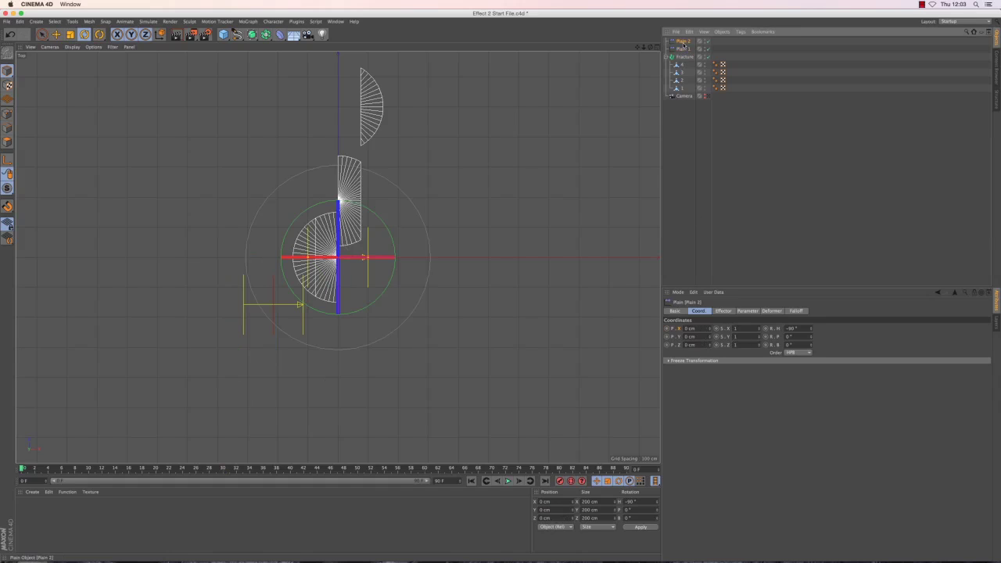
left_click(699, 311)
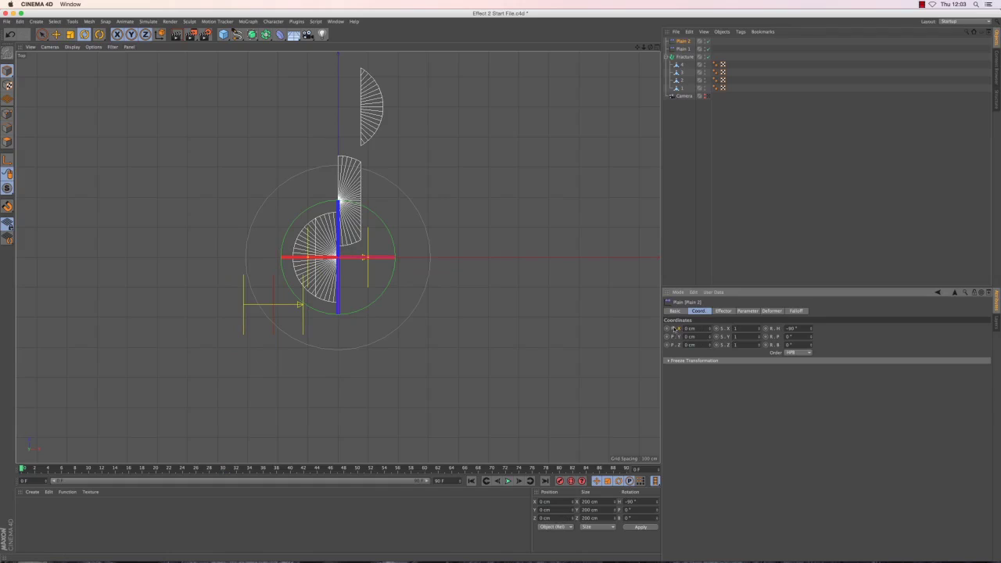
right_click(678, 328)
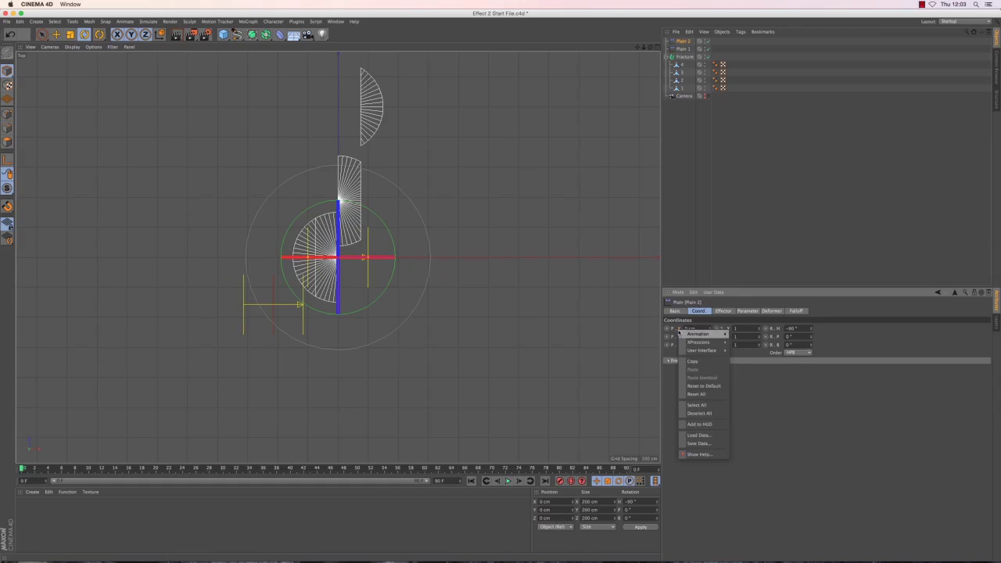
mouse_move(681, 335)
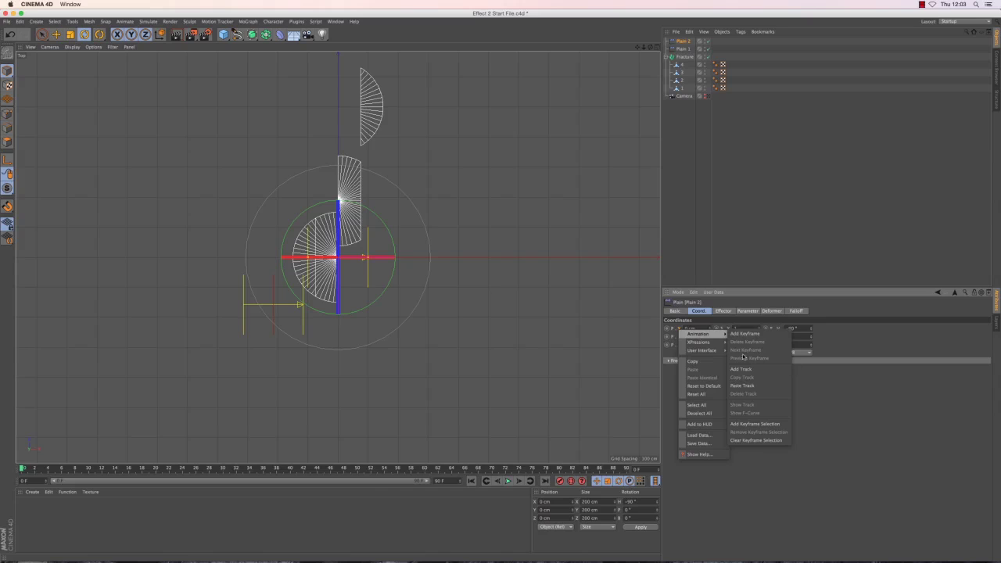
left_click(745, 387)
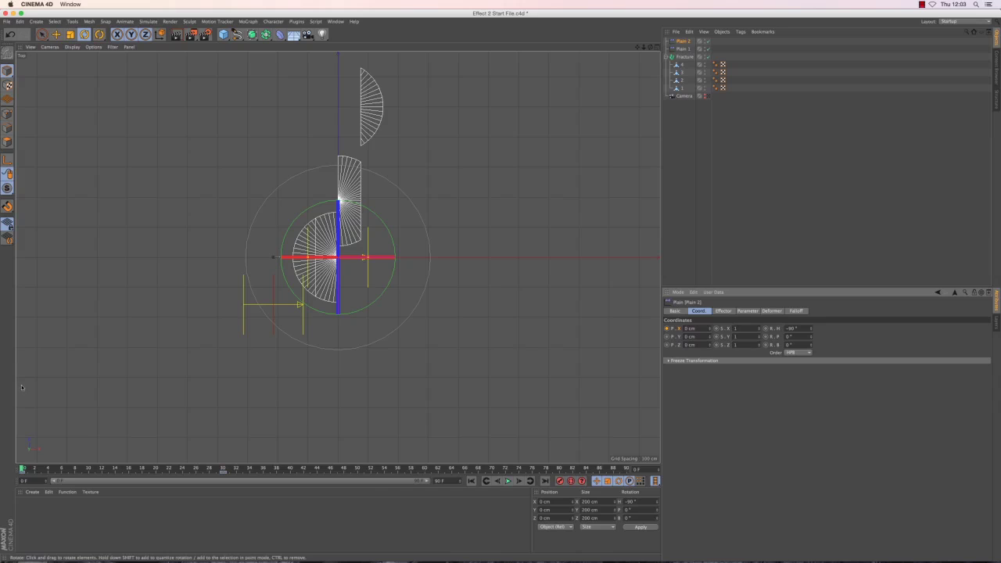
- Box-select both of Plain 2's keyframes in the timeline and slide them later, past Plain 1's animation
left_click(224, 473)
left_click_drag(226, 473, 248, 474)
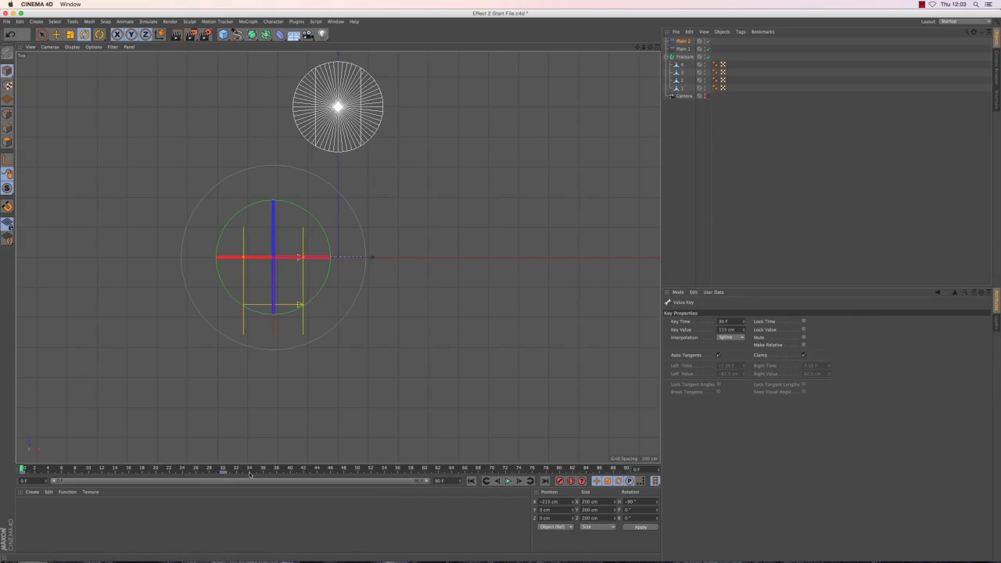
left_click_drag(245, 474, 28, 476)
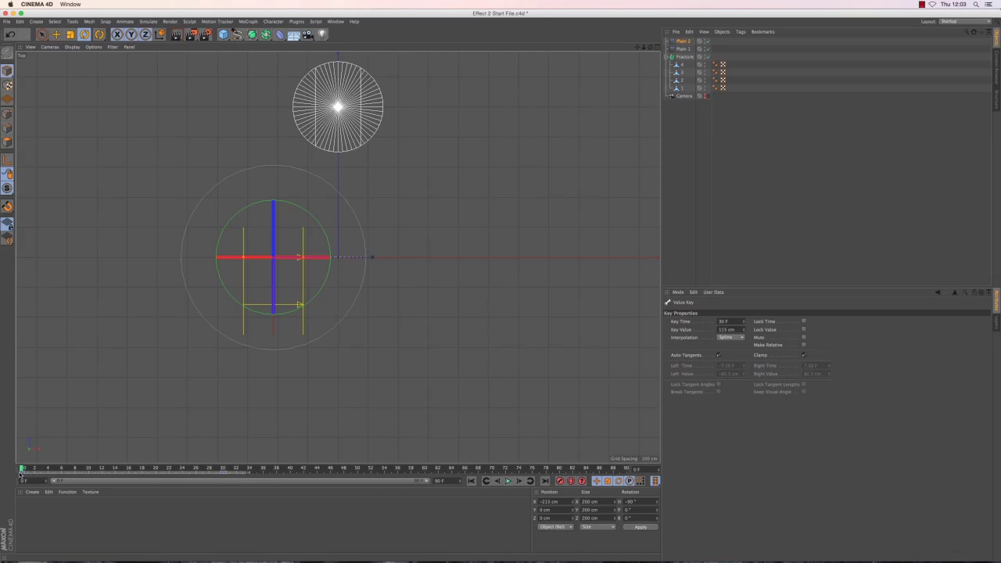
left_click_drag(16, 475, 18, 474)
mouse_move(138, 474)
left_mouse_down()
mouse_move(316, 467)
mouse_move(337, 477)
left_mouse_up()
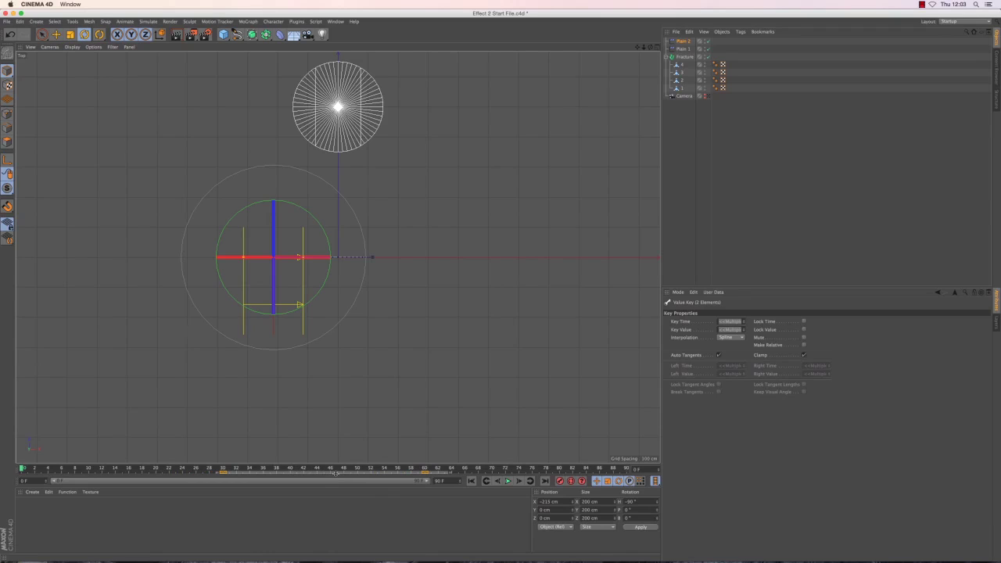
left_click(507, 481)
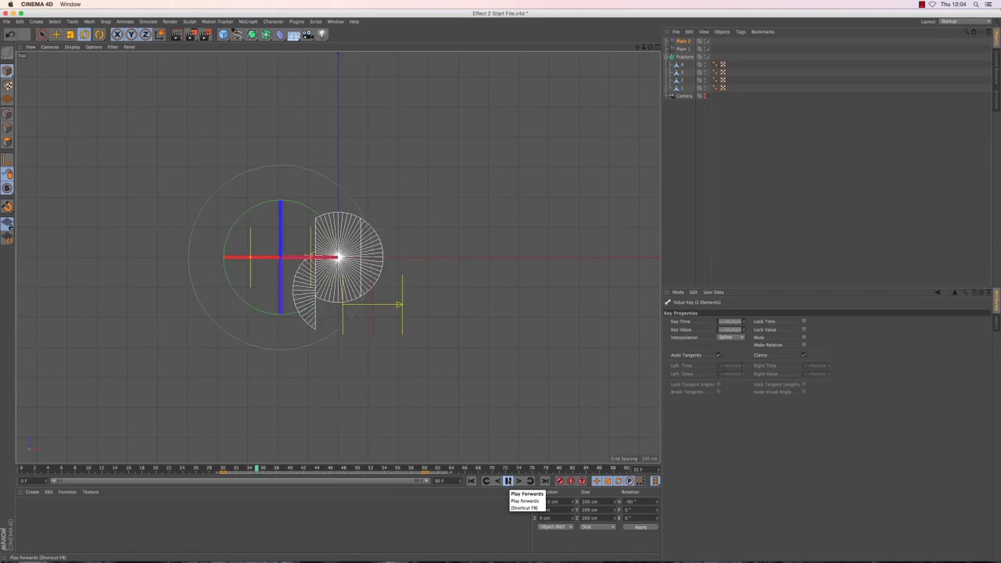
left_click(508, 480)
left_click(471, 481)
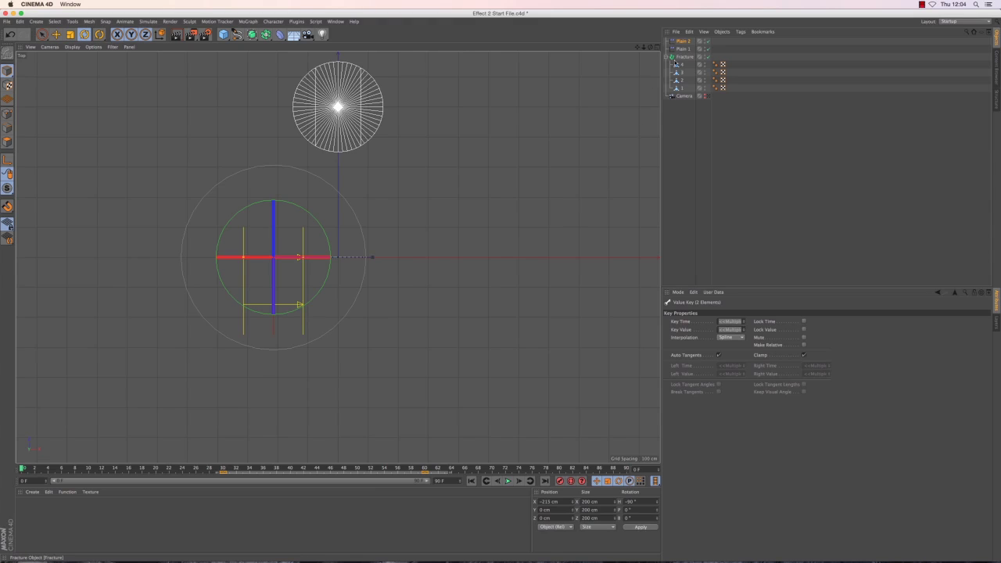
- Add a Delay effector to the Fracture object and play the animation
left_click(684, 56)
left_click(248, 22)
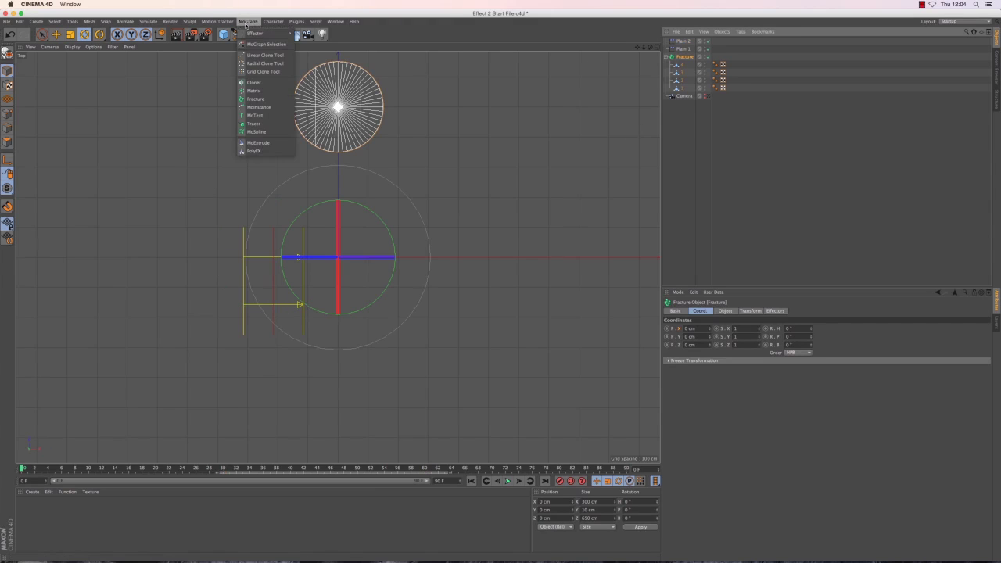
mouse_move(283, 35)
left_click(309, 62)
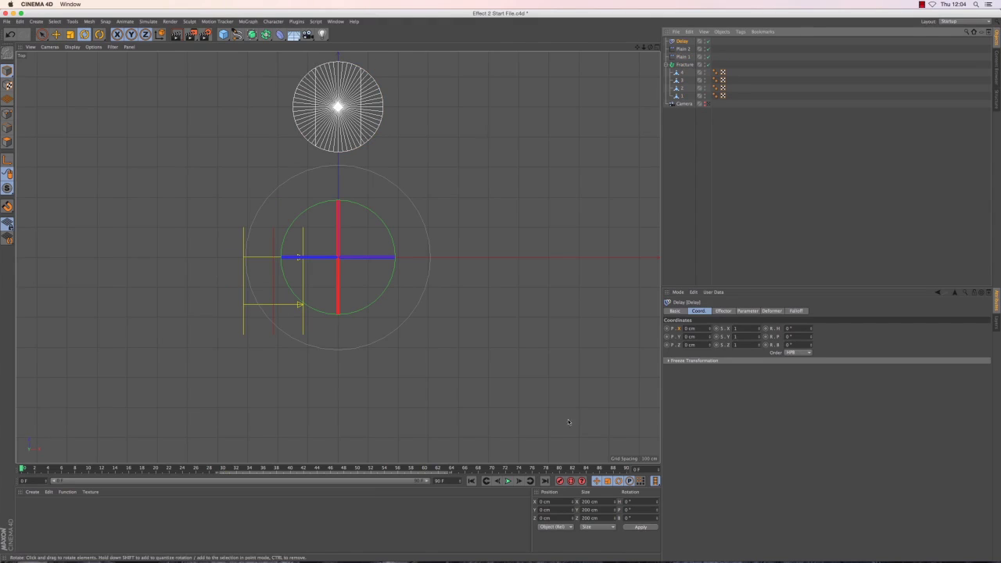
left_click(507, 481)
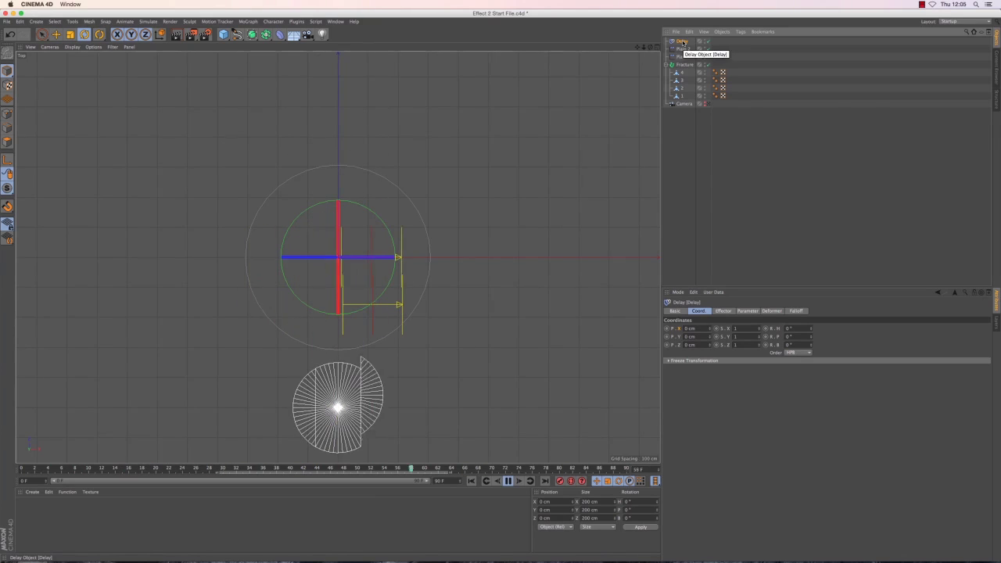
- Set the Delay effector to Spring mode at 55% strength and toggle its Position parameter
left_click(724, 310)
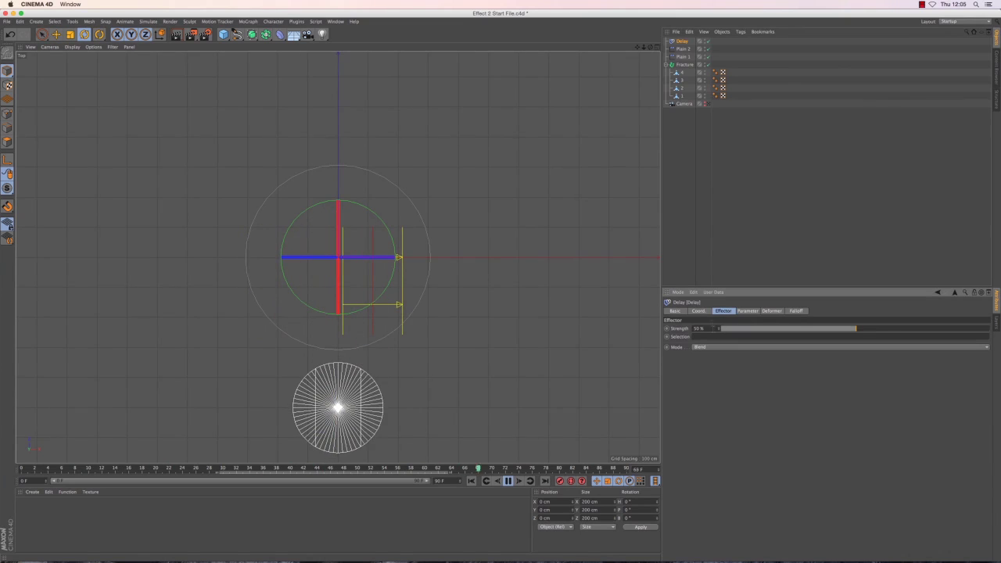
mouse_move(855, 327)
left_mouse_down()
mouse_move(903, 329)
mouse_move(871, 329)
left_mouse_up()
left_click(702, 348)
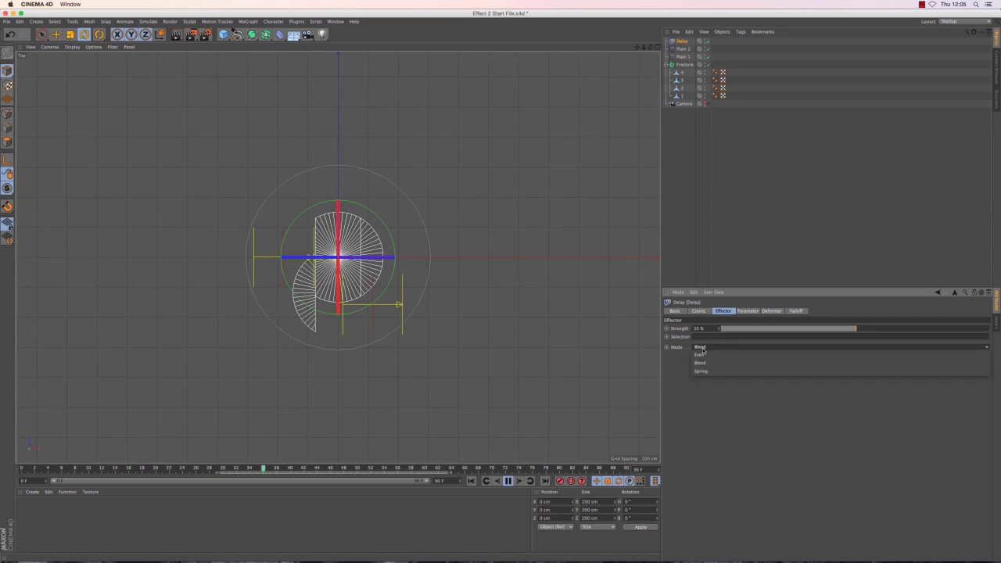
left_click(706, 355)
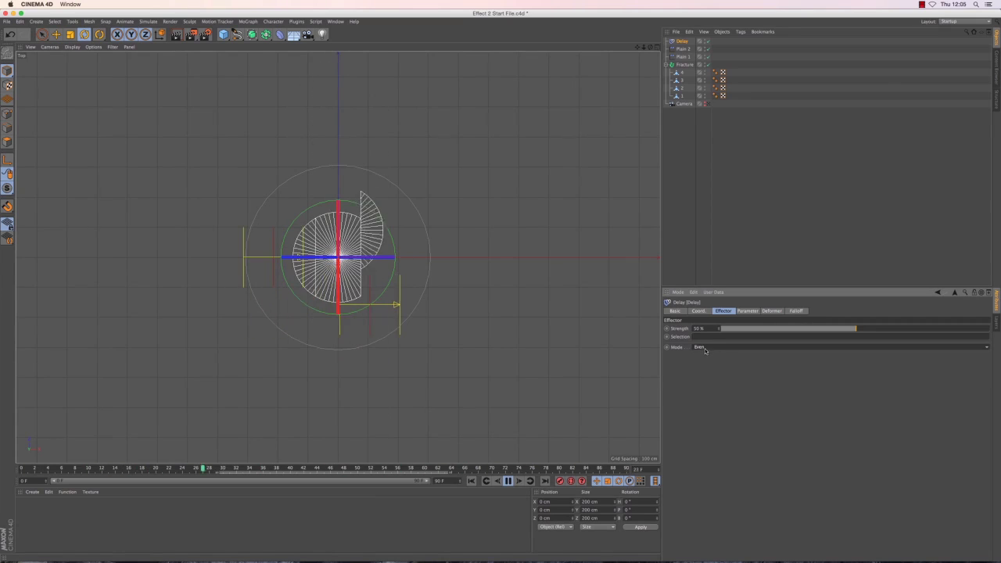
left_click(703, 348)
left_click(700, 371)
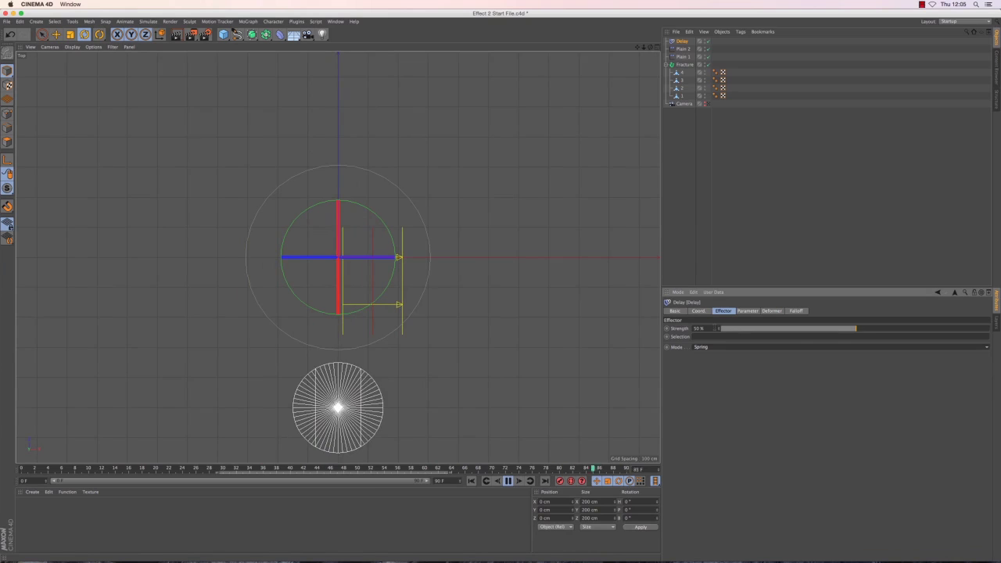
left_click(719, 328)
left_click(718, 329)
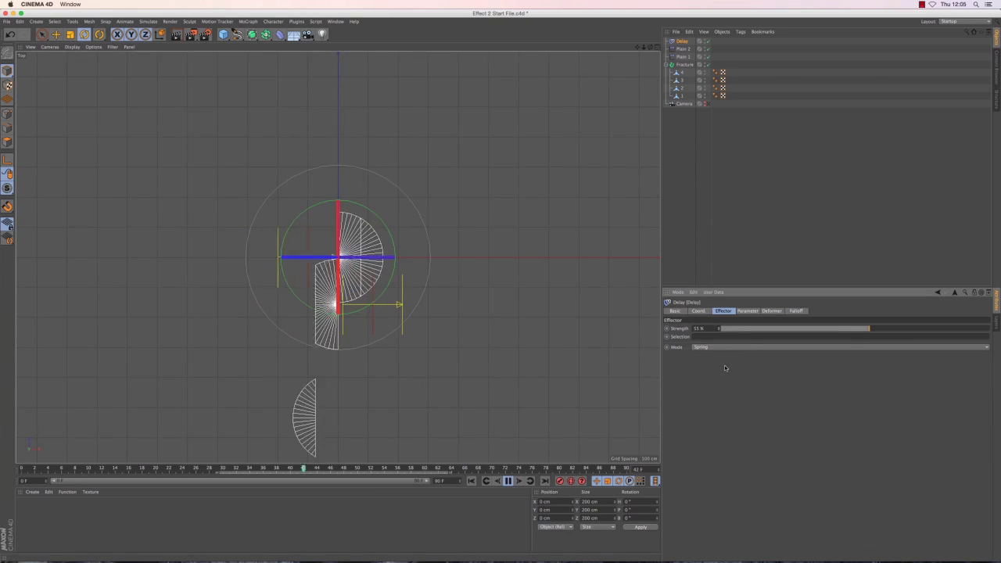
left_click(743, 311)
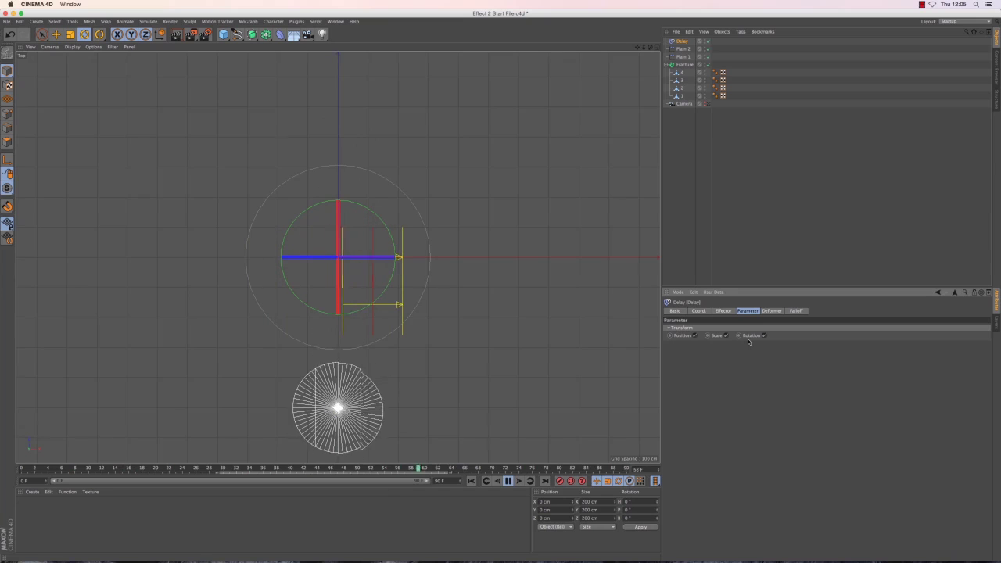
left_click(694, 336)
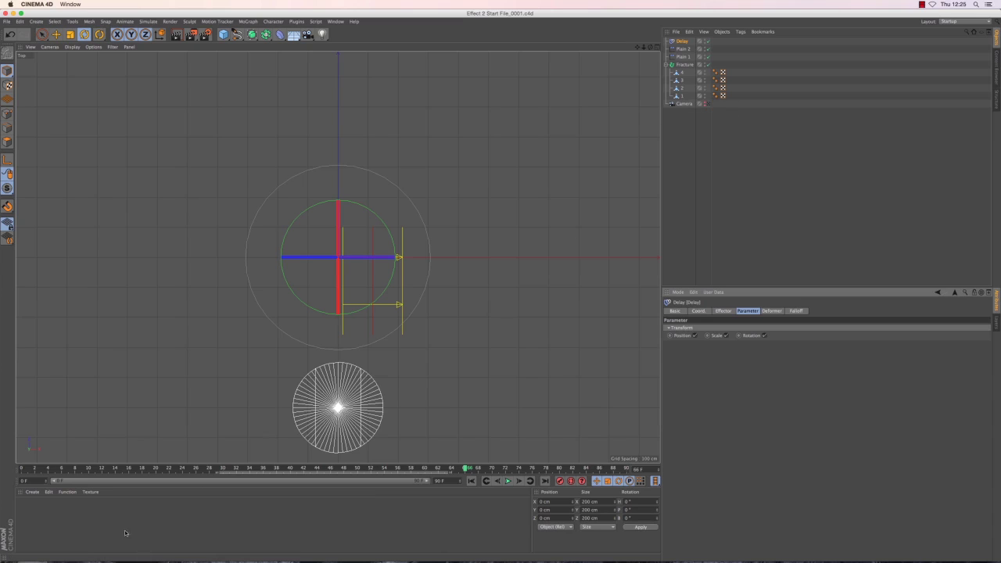
- Create a cyan material and apply it to fracture piece 4
double_click(221, 521)
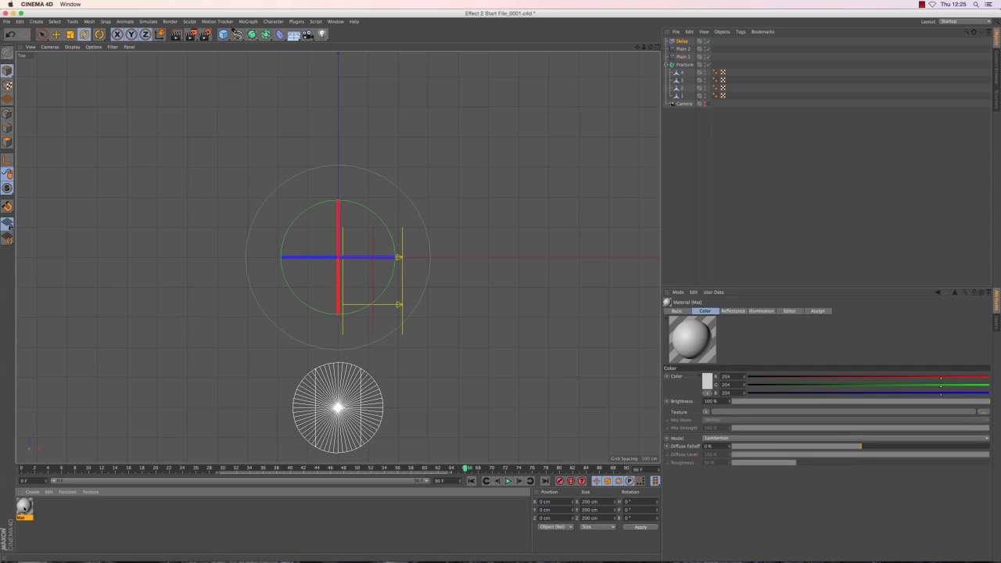
double_click(24, 507)
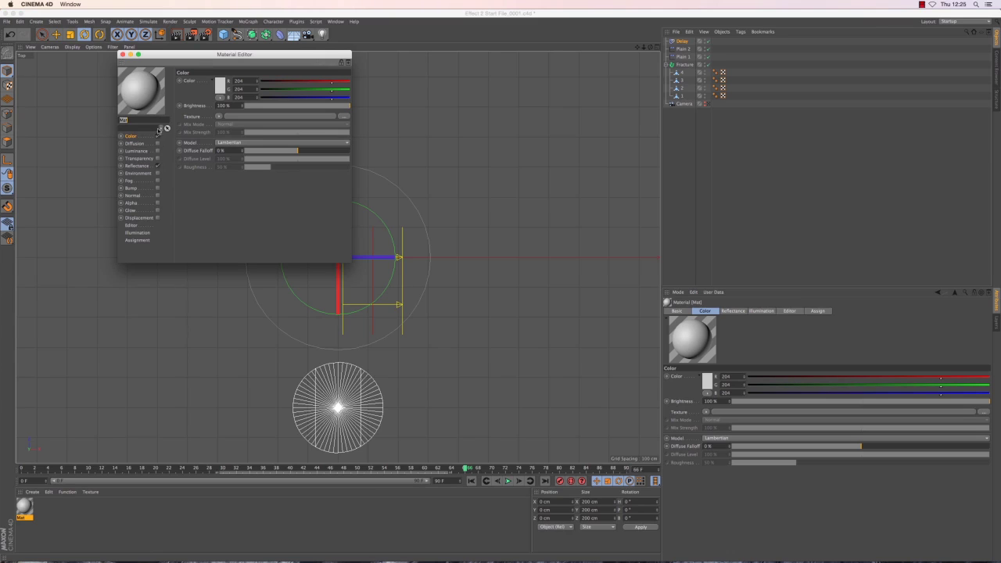
left_click_drag(294, 84, 269, 87)
left_click(122, 55)
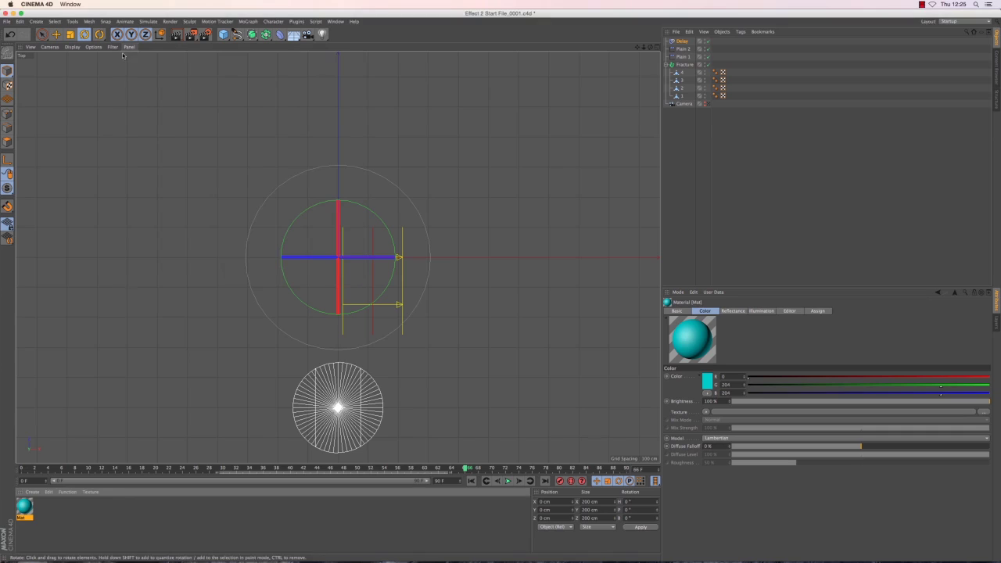
left_click_drag(23, 507, 680, 73)
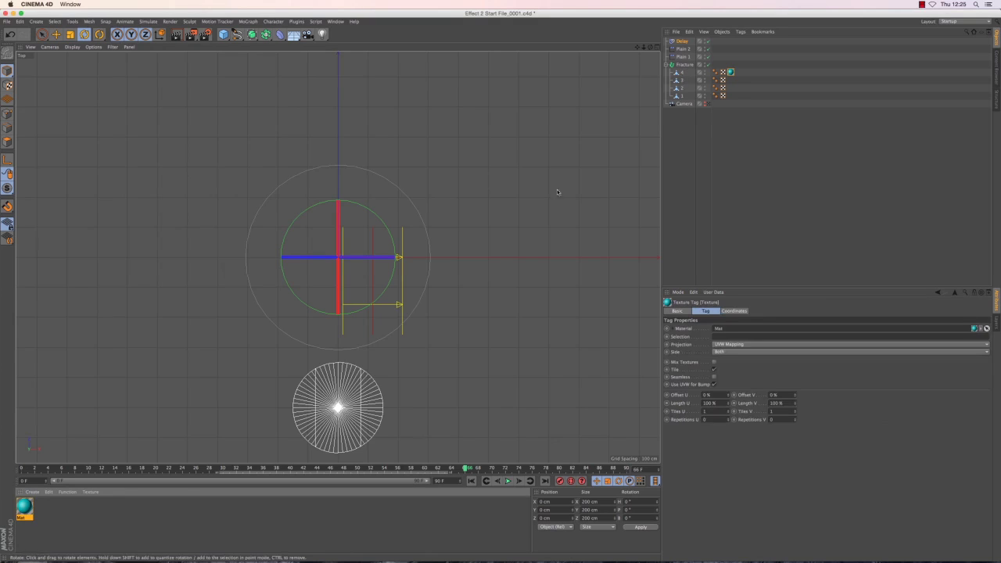
- Create a magenta material and apply it to fracture piece 3
double_click(139, 517)
double_click(24, 506)
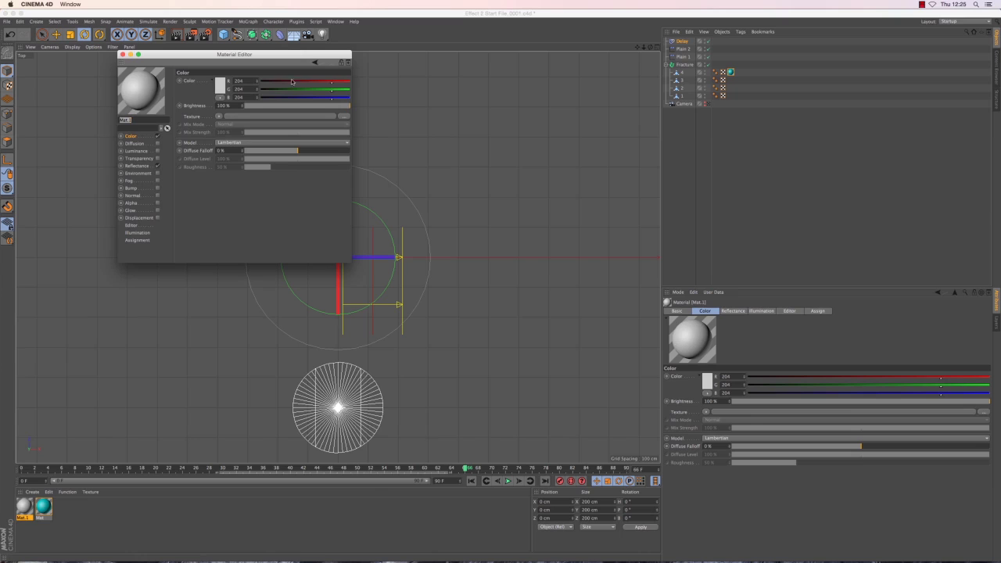
left_click_drag(331, 89, 259, 90)
left_click(121, 54)
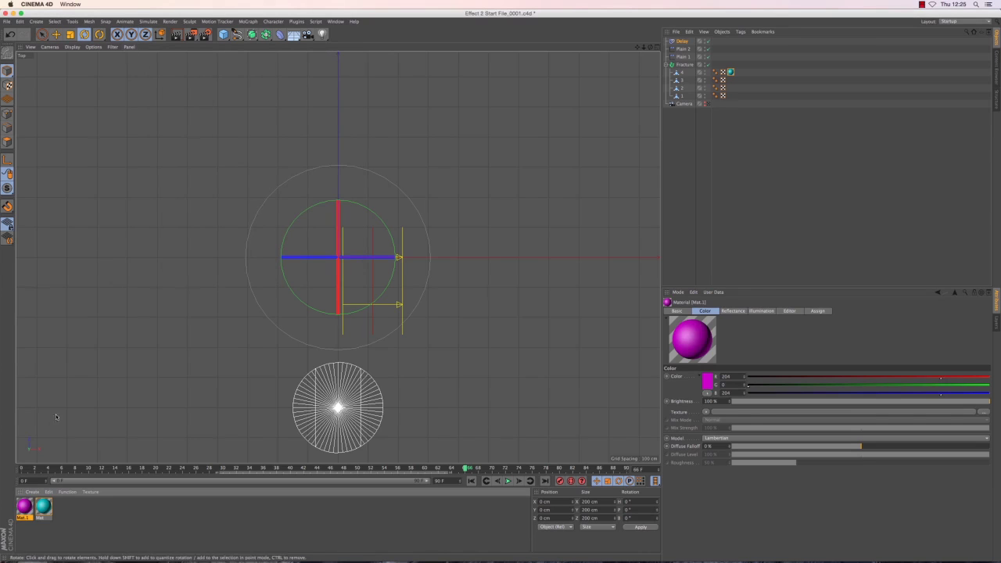
left_click_drag(682, 81, 681, 80)
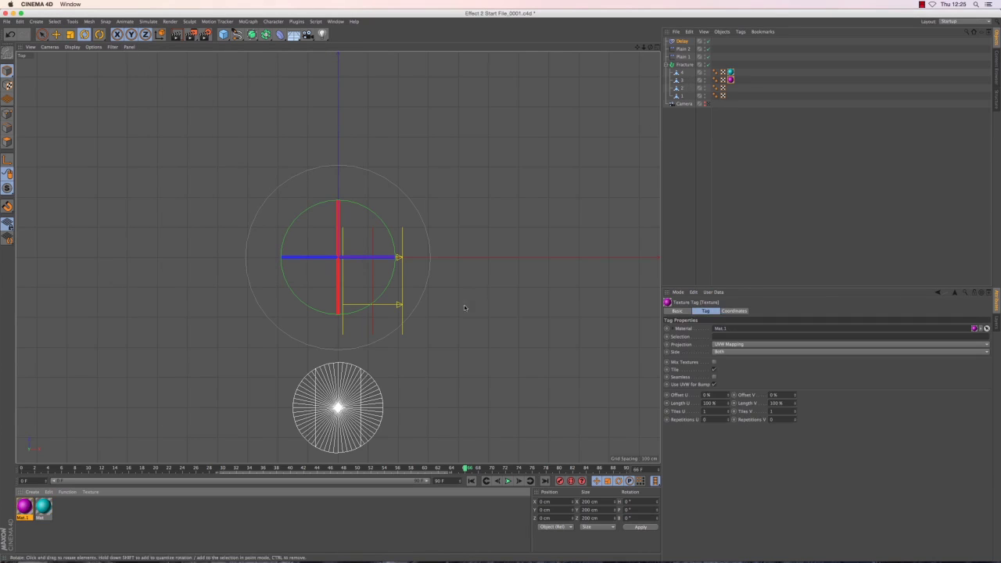
- Create a yellow material and apply it to fracture piece 2
double_click(94, 514)
double_click(24, 507)
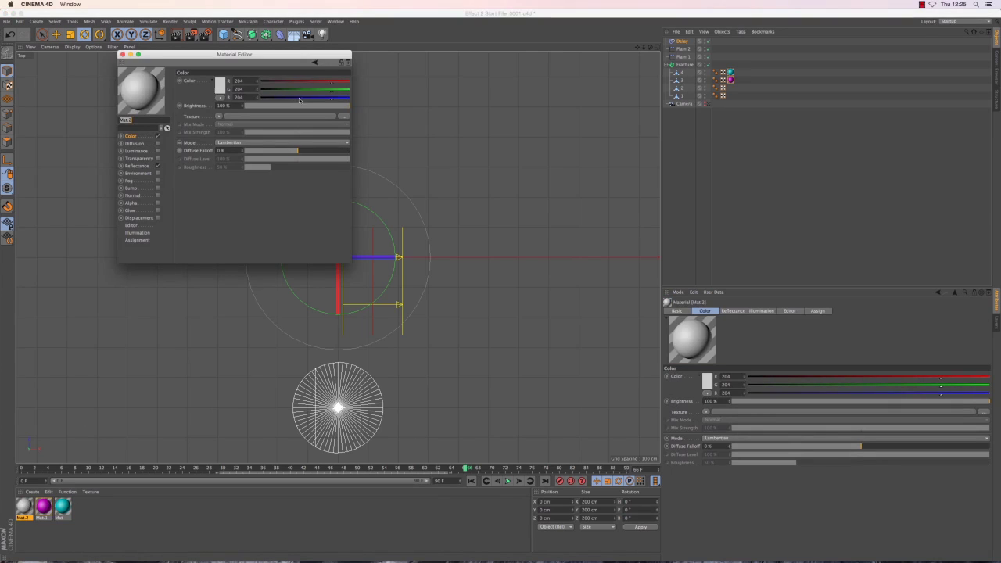
left_click_drag(303, 98, 261, 99)
left_click(122, 54)
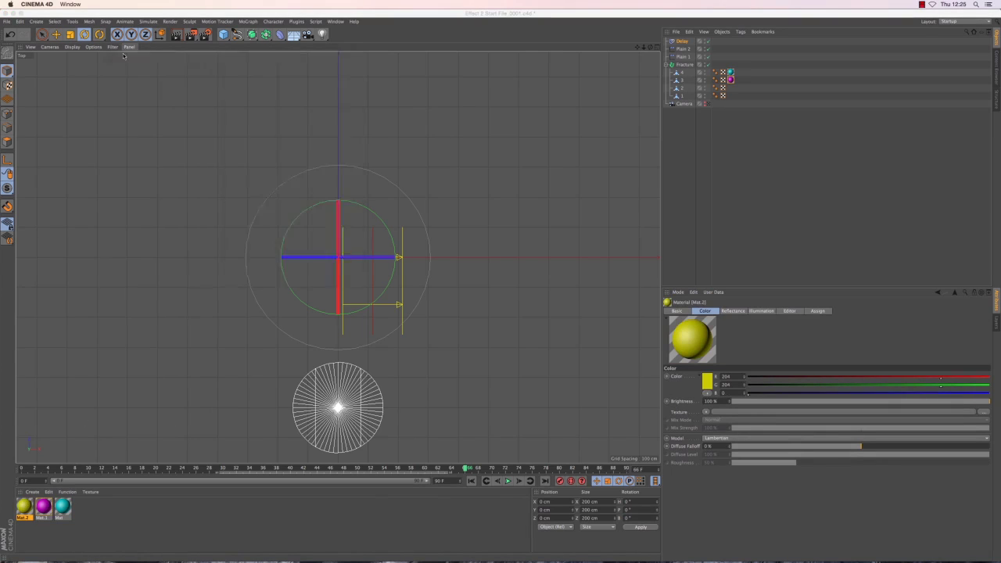
left_click_drag(25, 506, 678, 90)
- Create an orange material and apply it to fracture piece 1
double_click(101, 507)
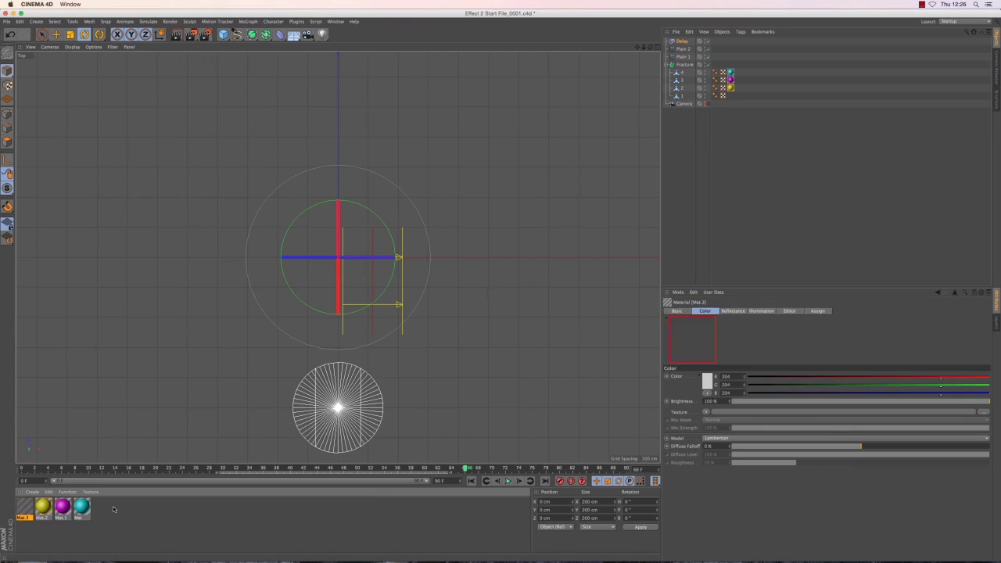
double_click(24, 506)
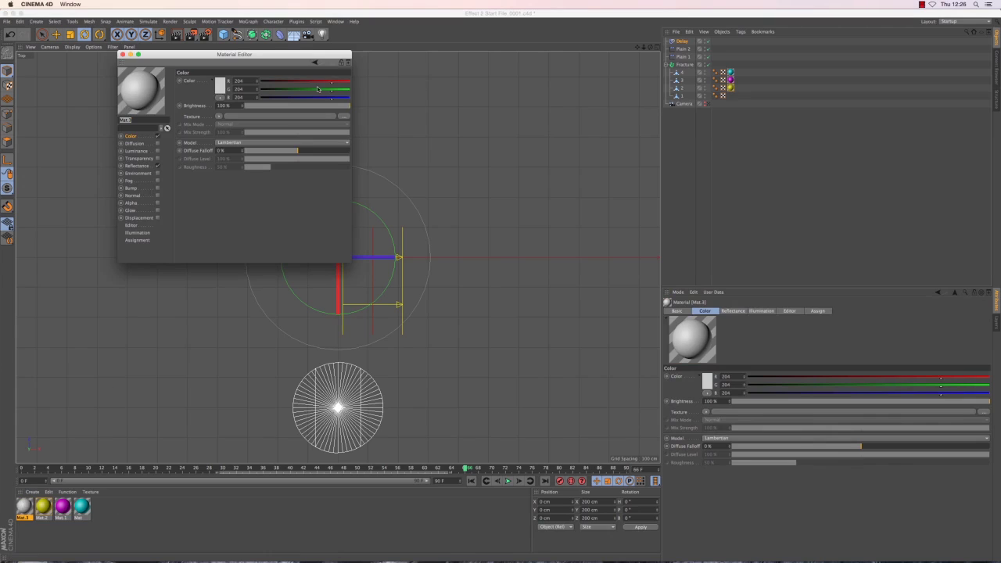
left_click_drag(331, 89, 266, 97)
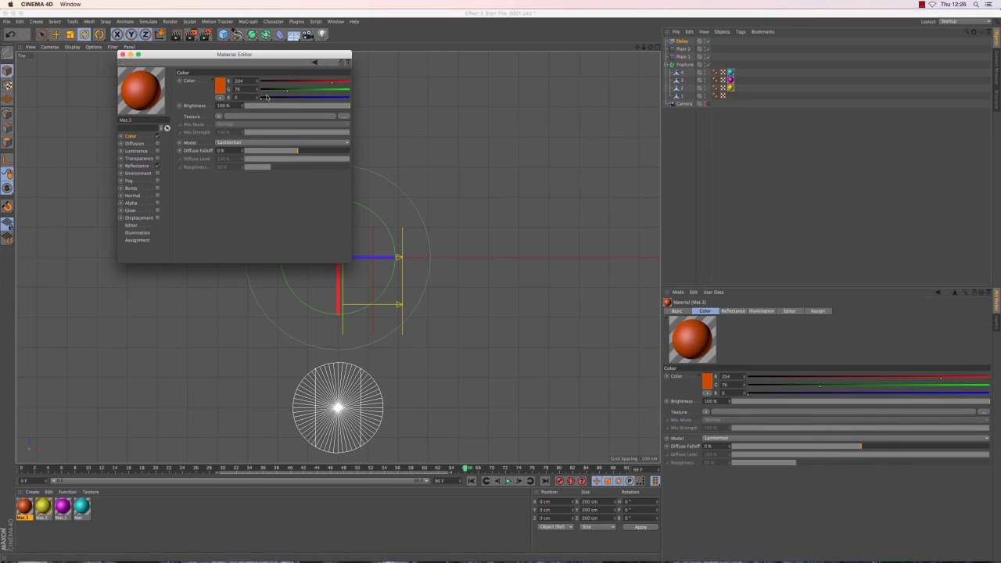
left_click(123, 55)
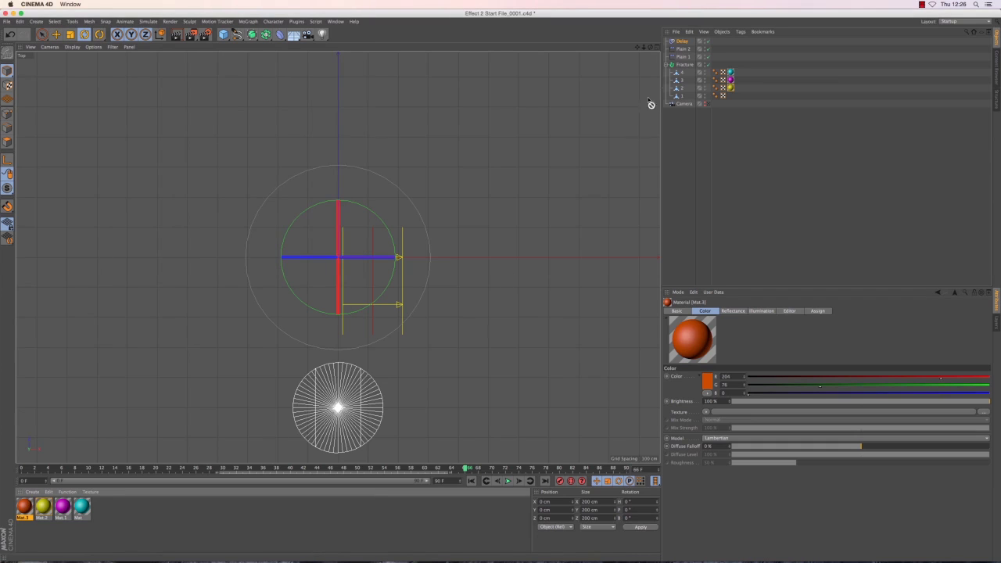
left_click_drag(682, 98, 684, 96)
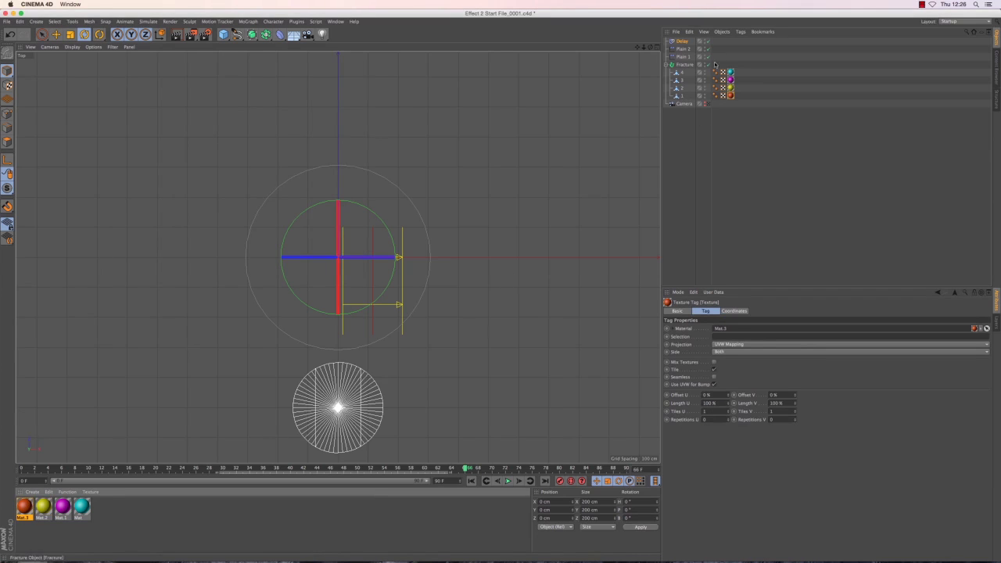
- Switch between the four-view layout and camera view, returning to the single top view
left_click(656, 47)
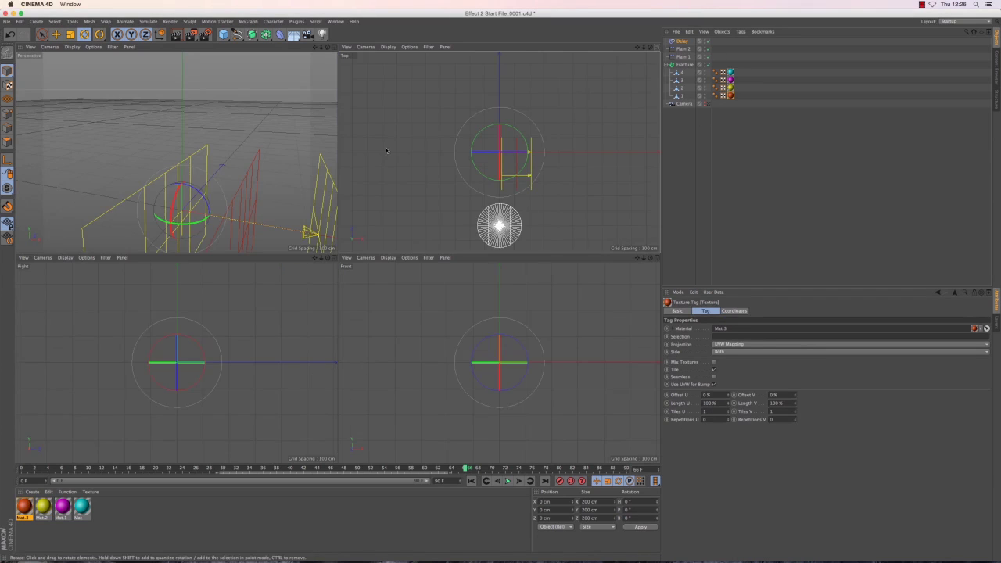
left_click(335, 48)
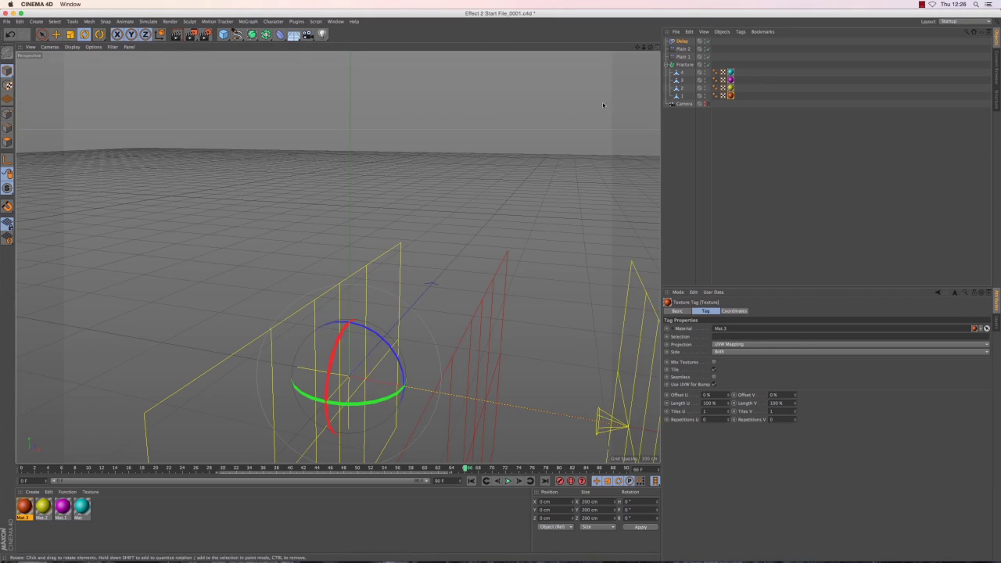
left_click(707, 104)
left_click(707, 104)
key("F2")
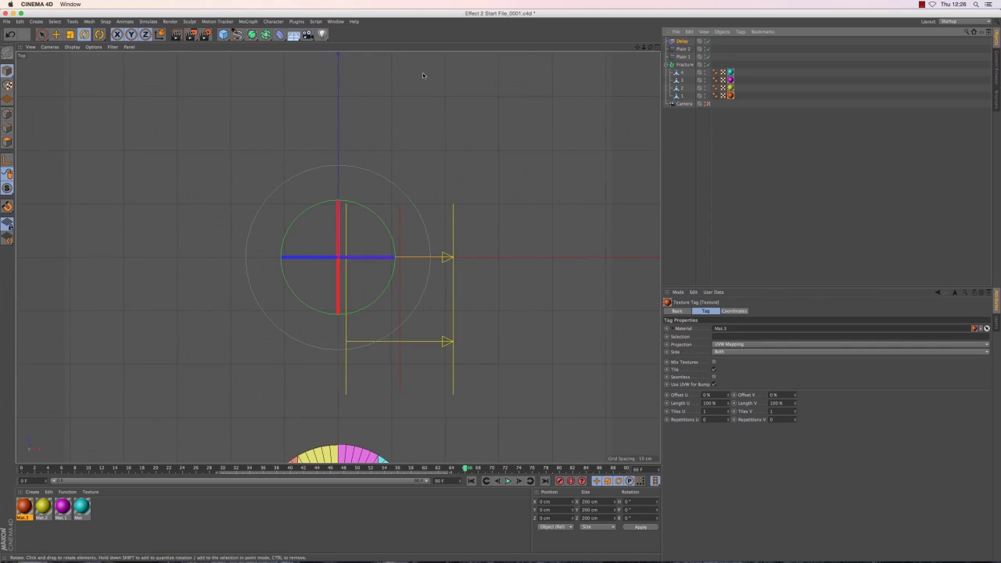
- Make a 320×240 full-render preview and play it in the Picture Viewer
left_click(190, 37)
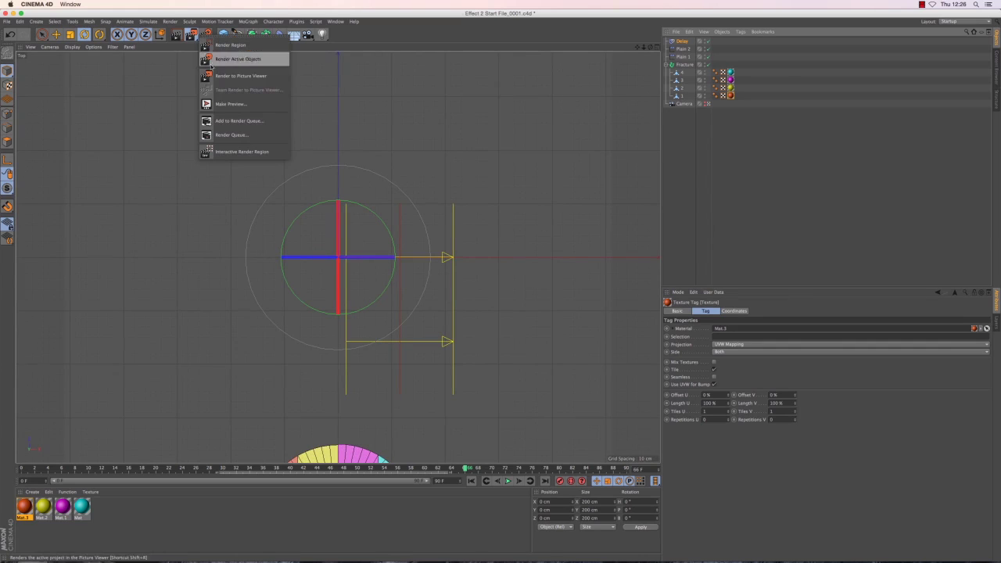
left_click(228, 105)
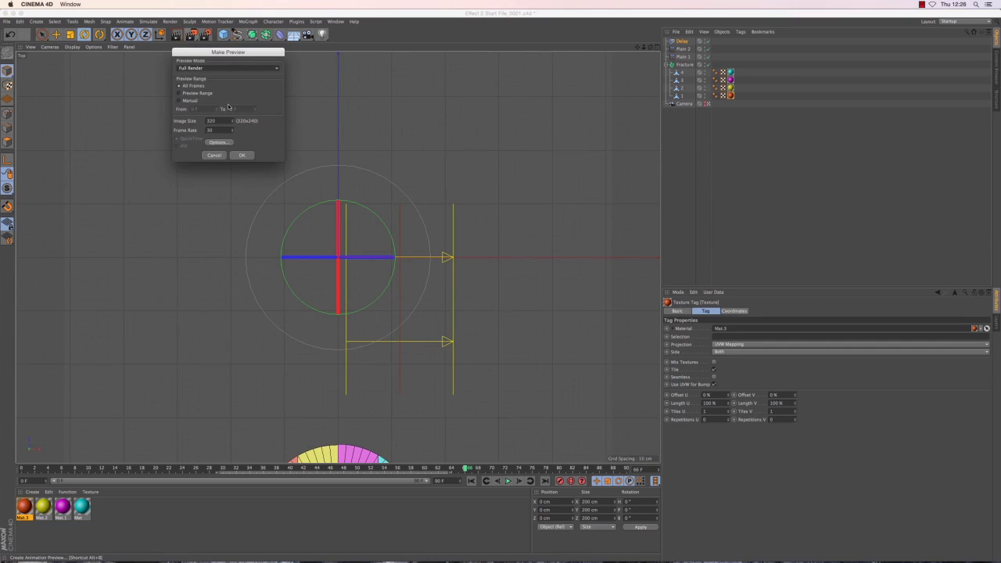
left_click(241, 155)
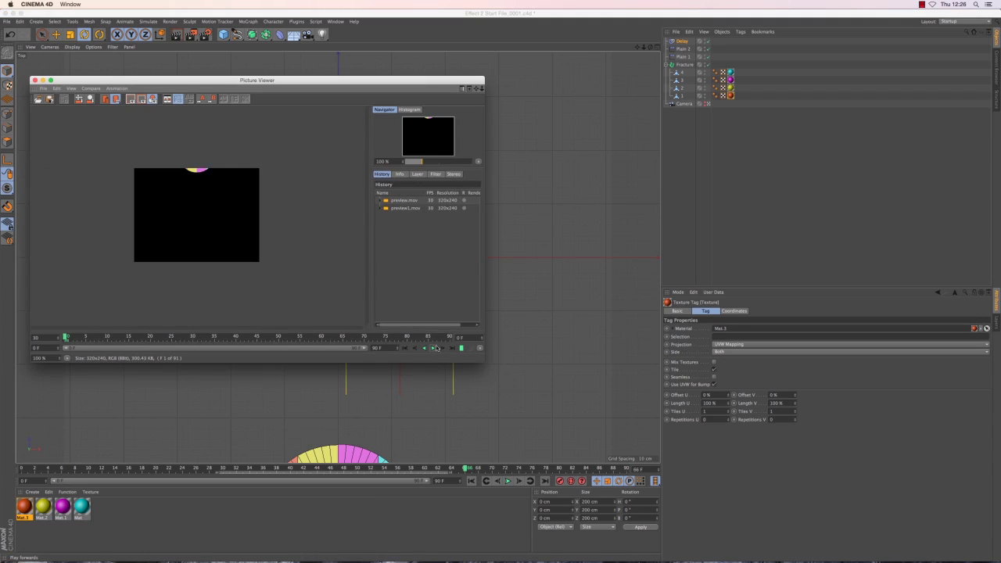
left_click(434, 349)
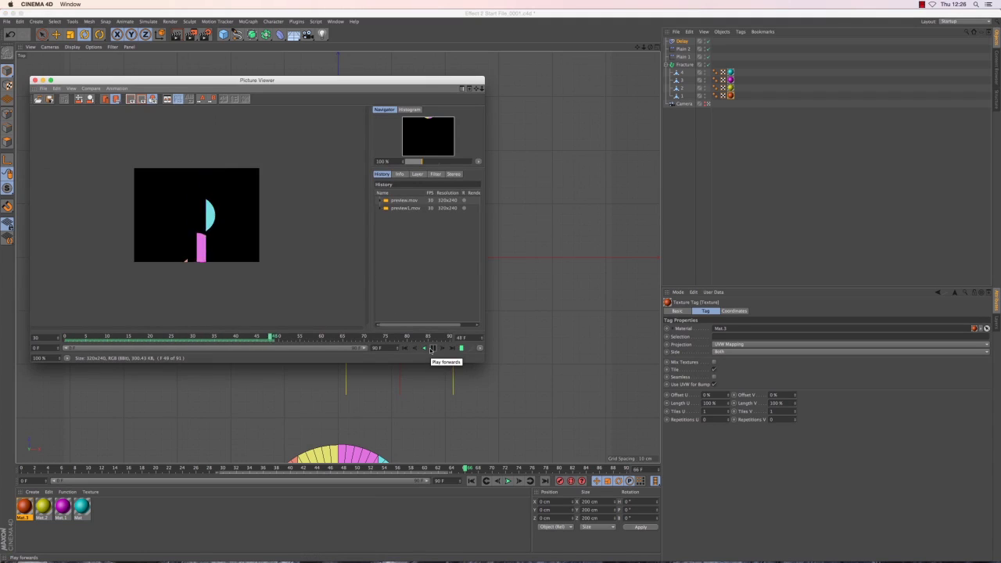